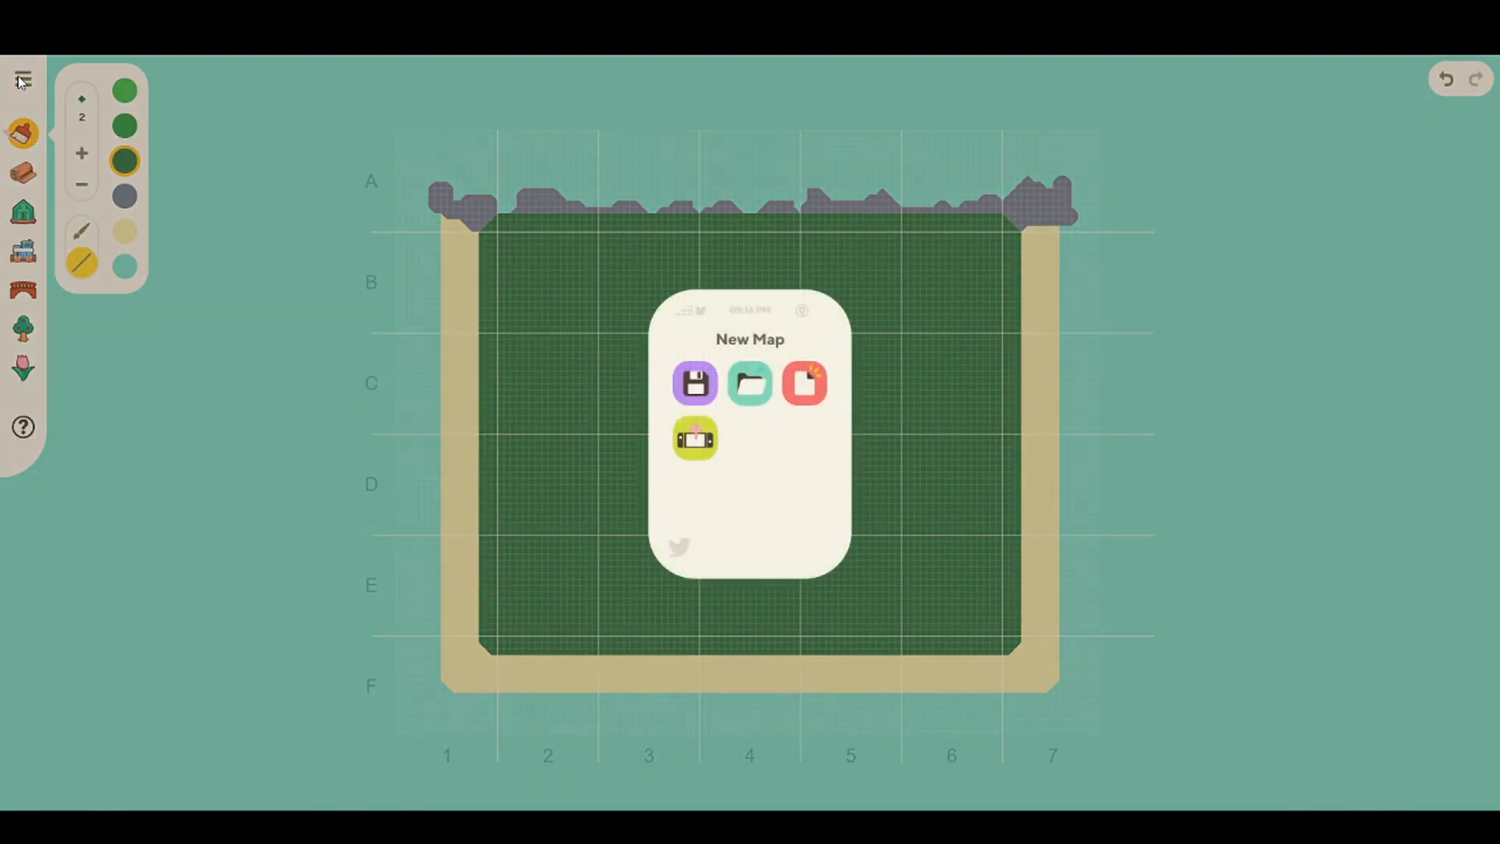
Step: Create a new map with the west-and-south river layout and the fifth island template, accepting the loss of unsaved changes
left_click(22, 80)
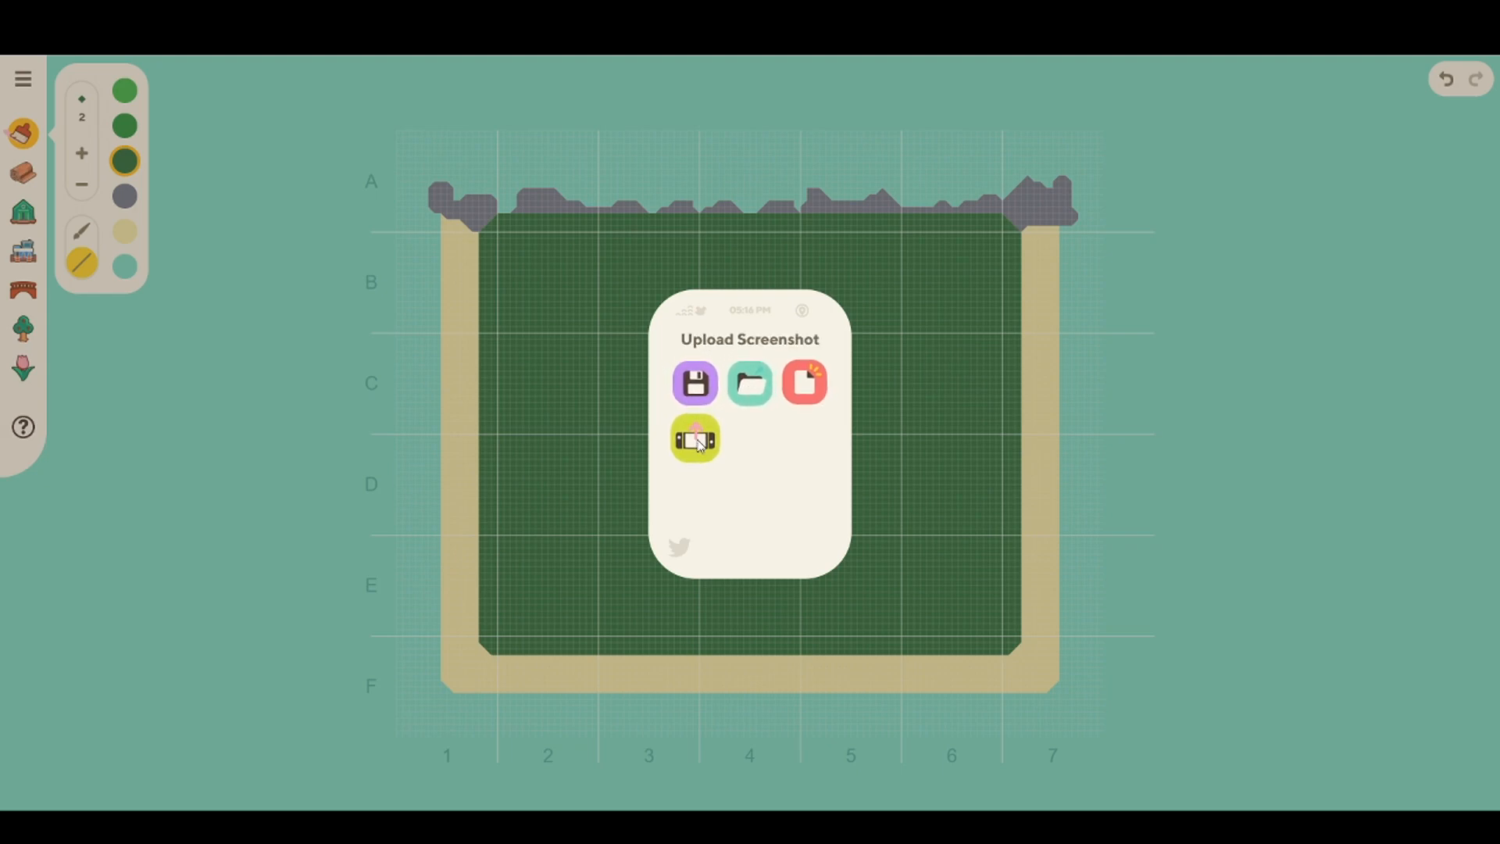
left_click(826, 402)
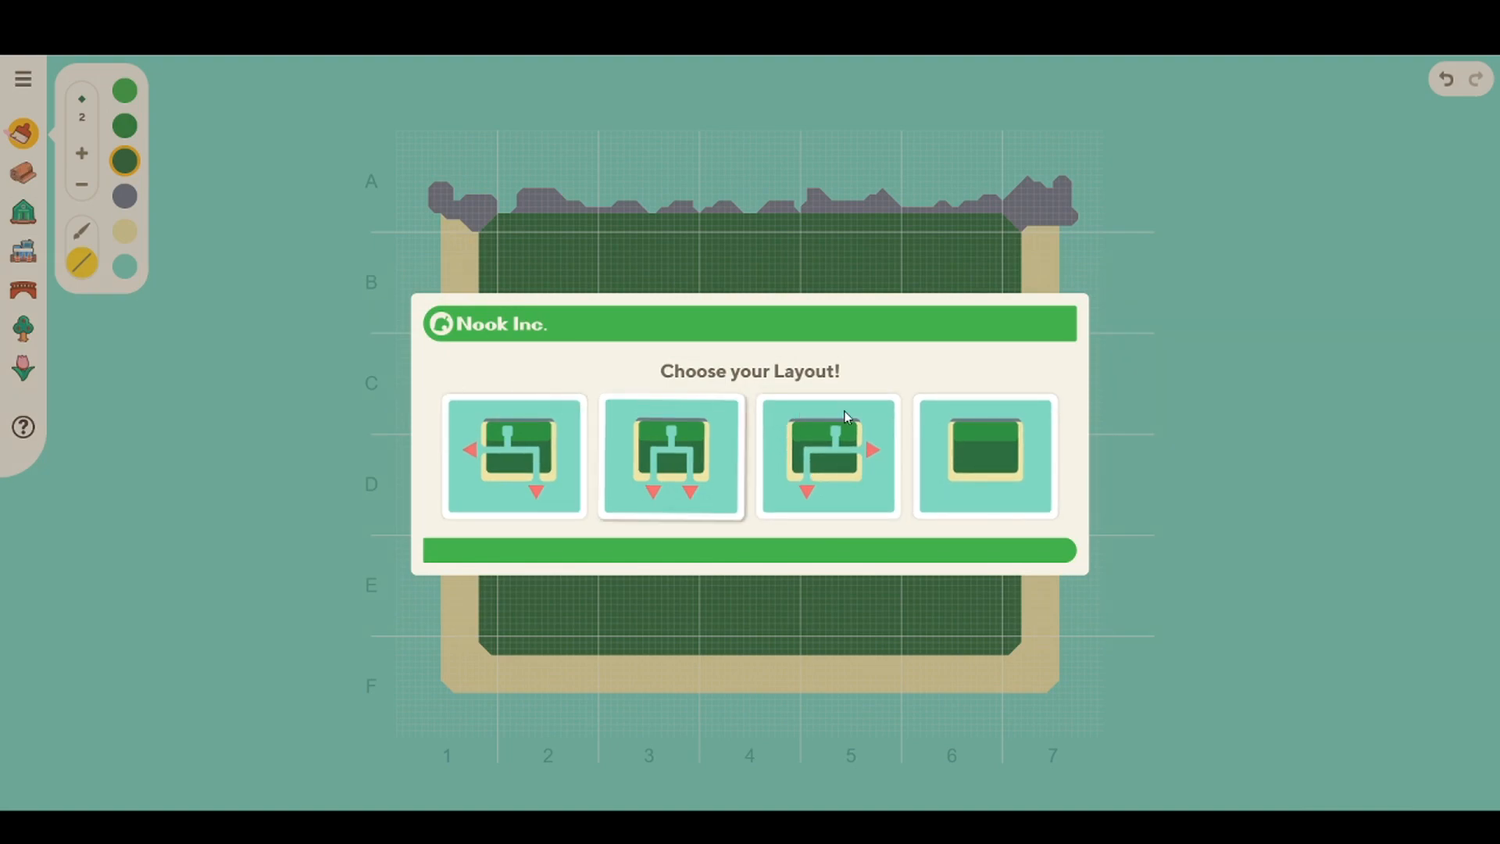
left_click(540, 477)
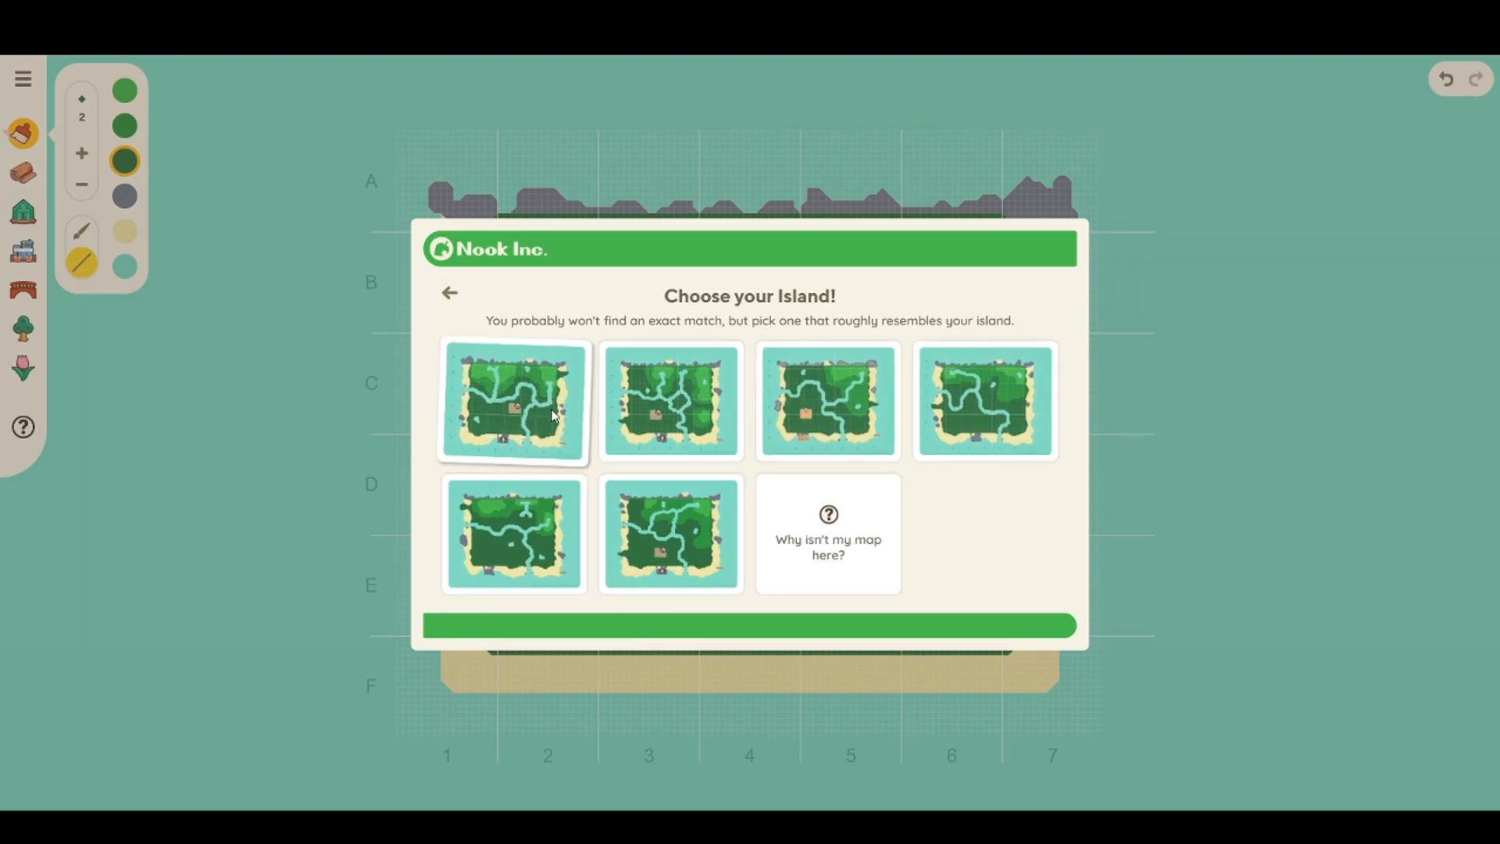
left_click(514, 535)
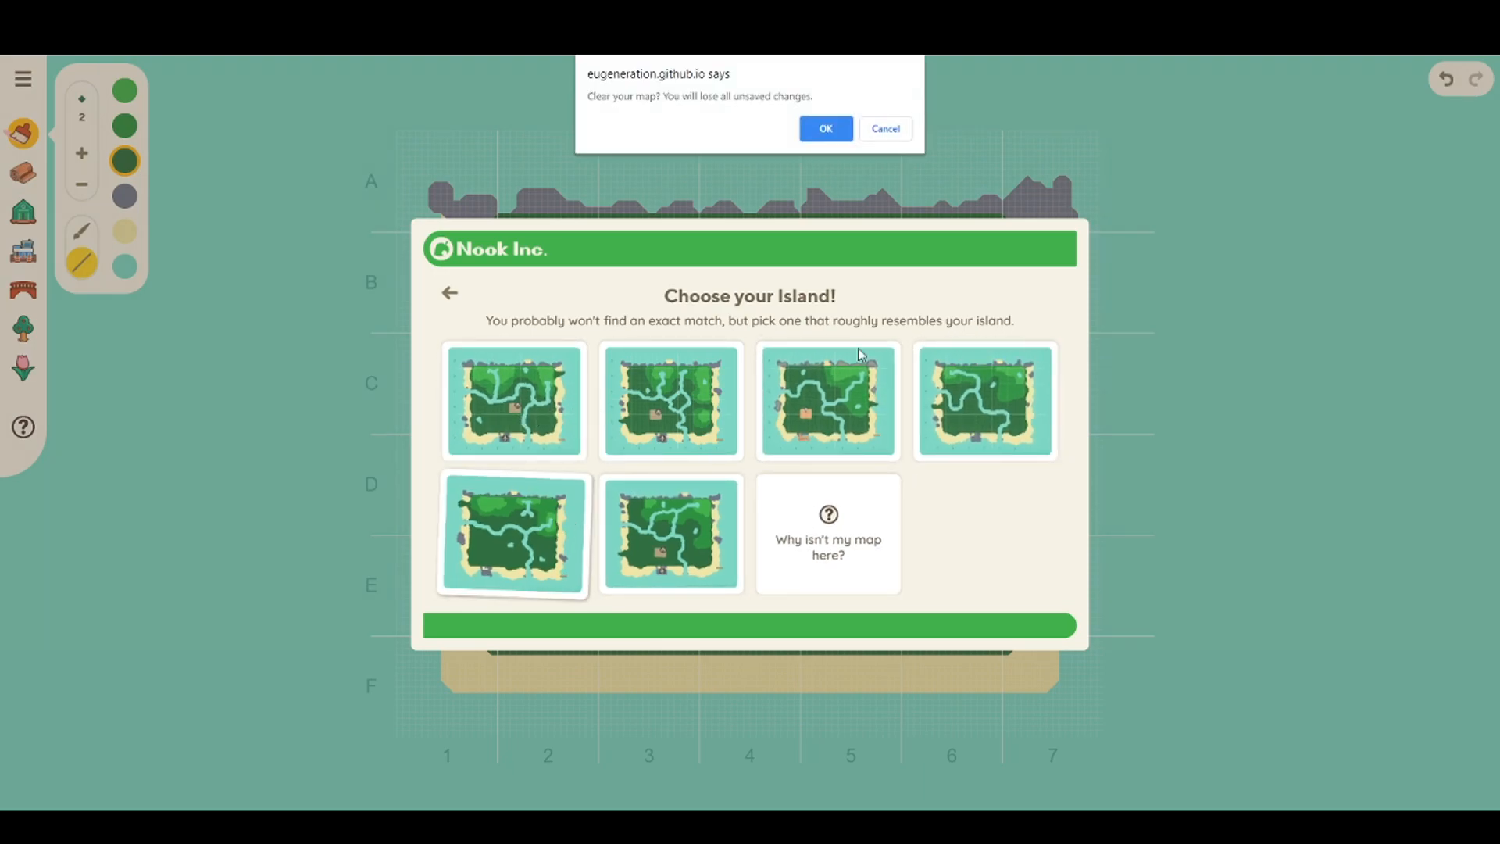
left_click(812, 135)
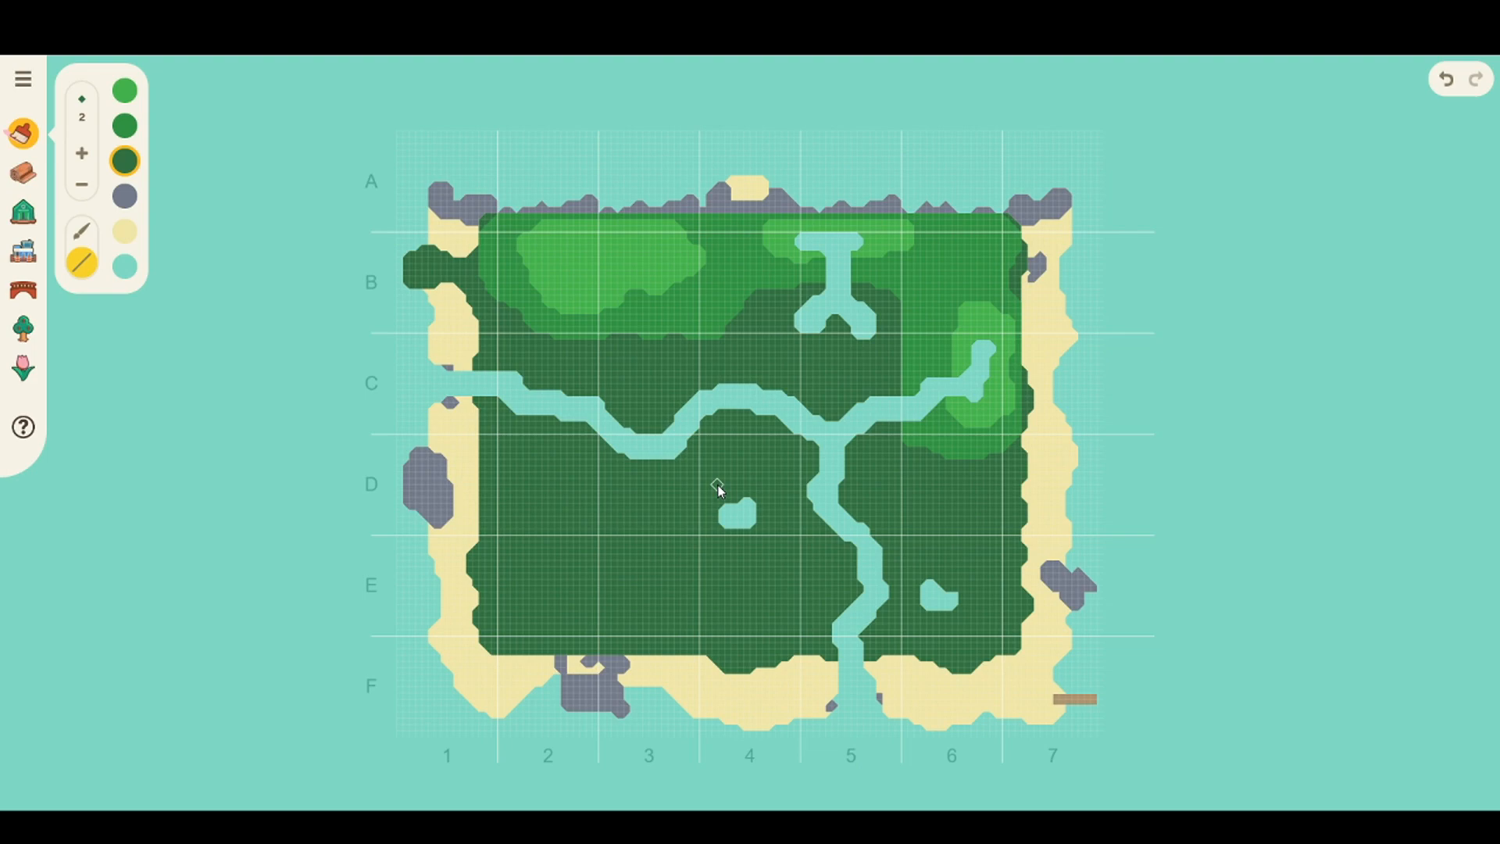
Step: Set the brush size to 1 and look through the path, building, bridge, tree, flower and terrain palettes
left_click(82, 149)
left_click(81, 149)
left_click(81, 150)
left_click(83, 186)
left_click(83, 186)
left_click(83, 186)
left_click(83, 186)
left_click(24, 173)
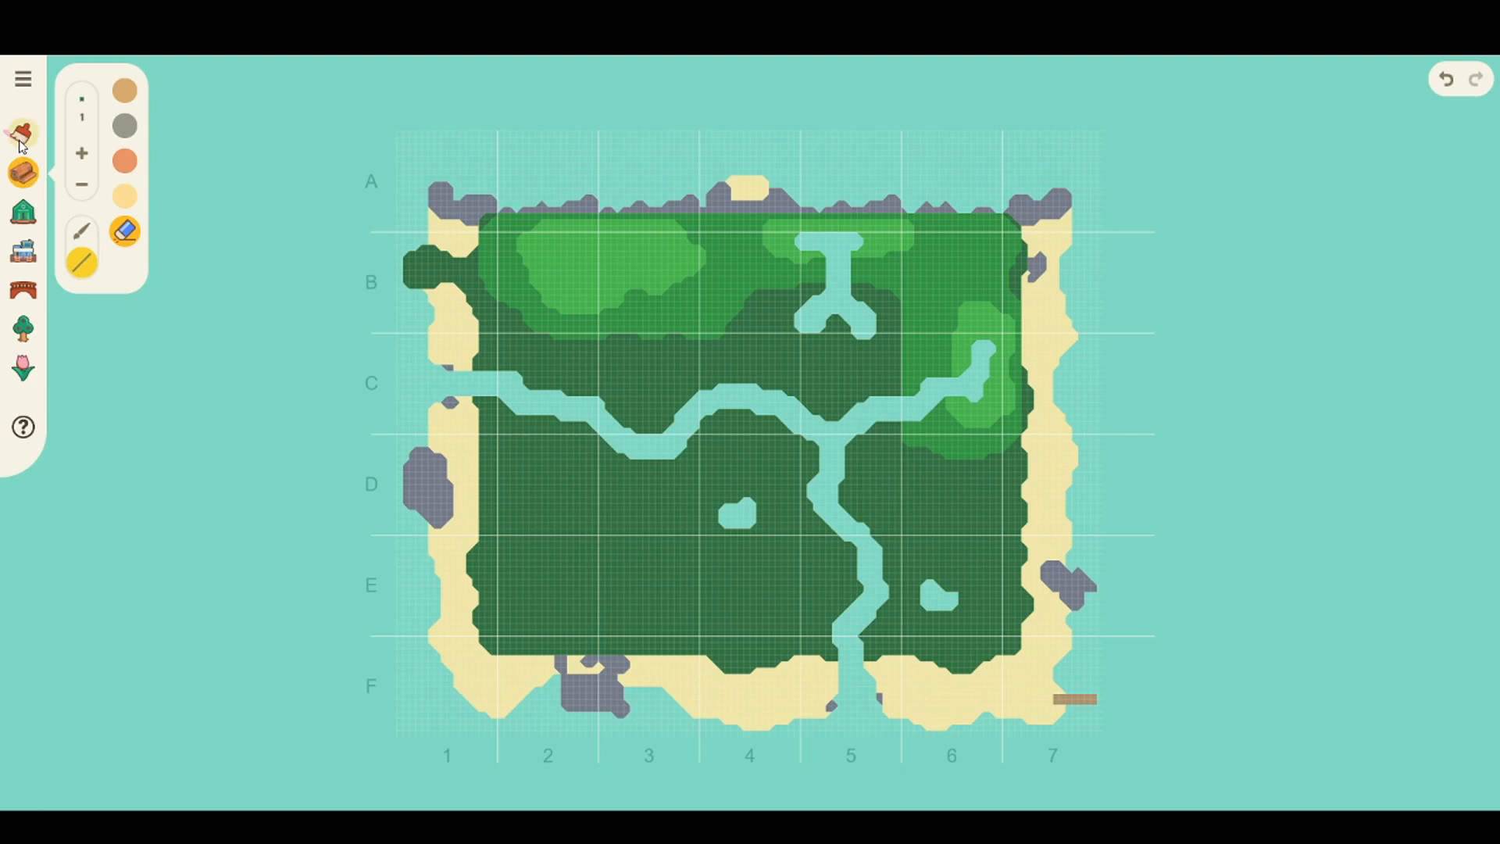
left_click(22, 138)
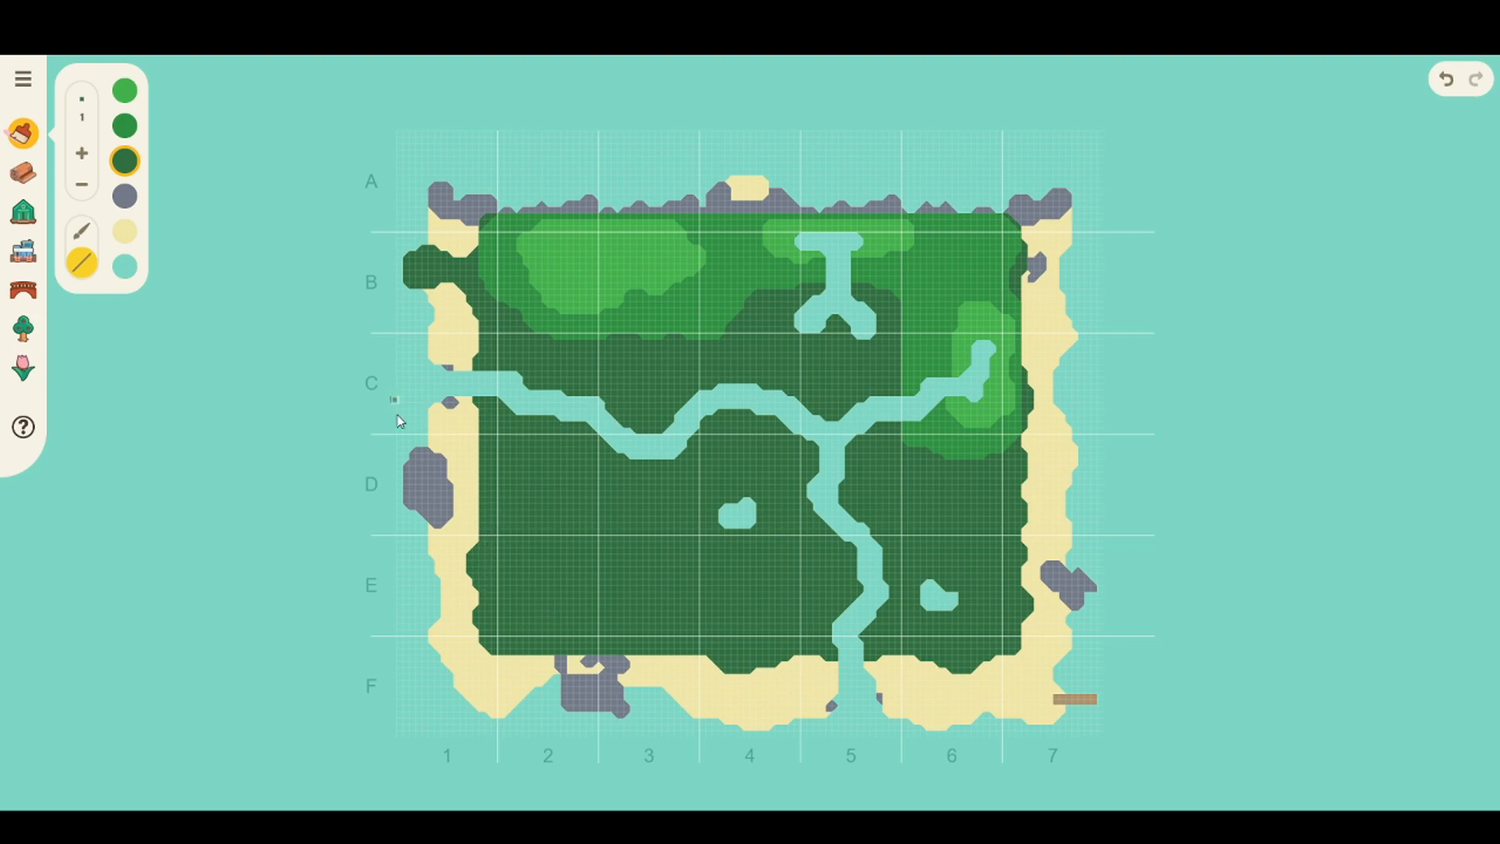
left_click(24, 212)
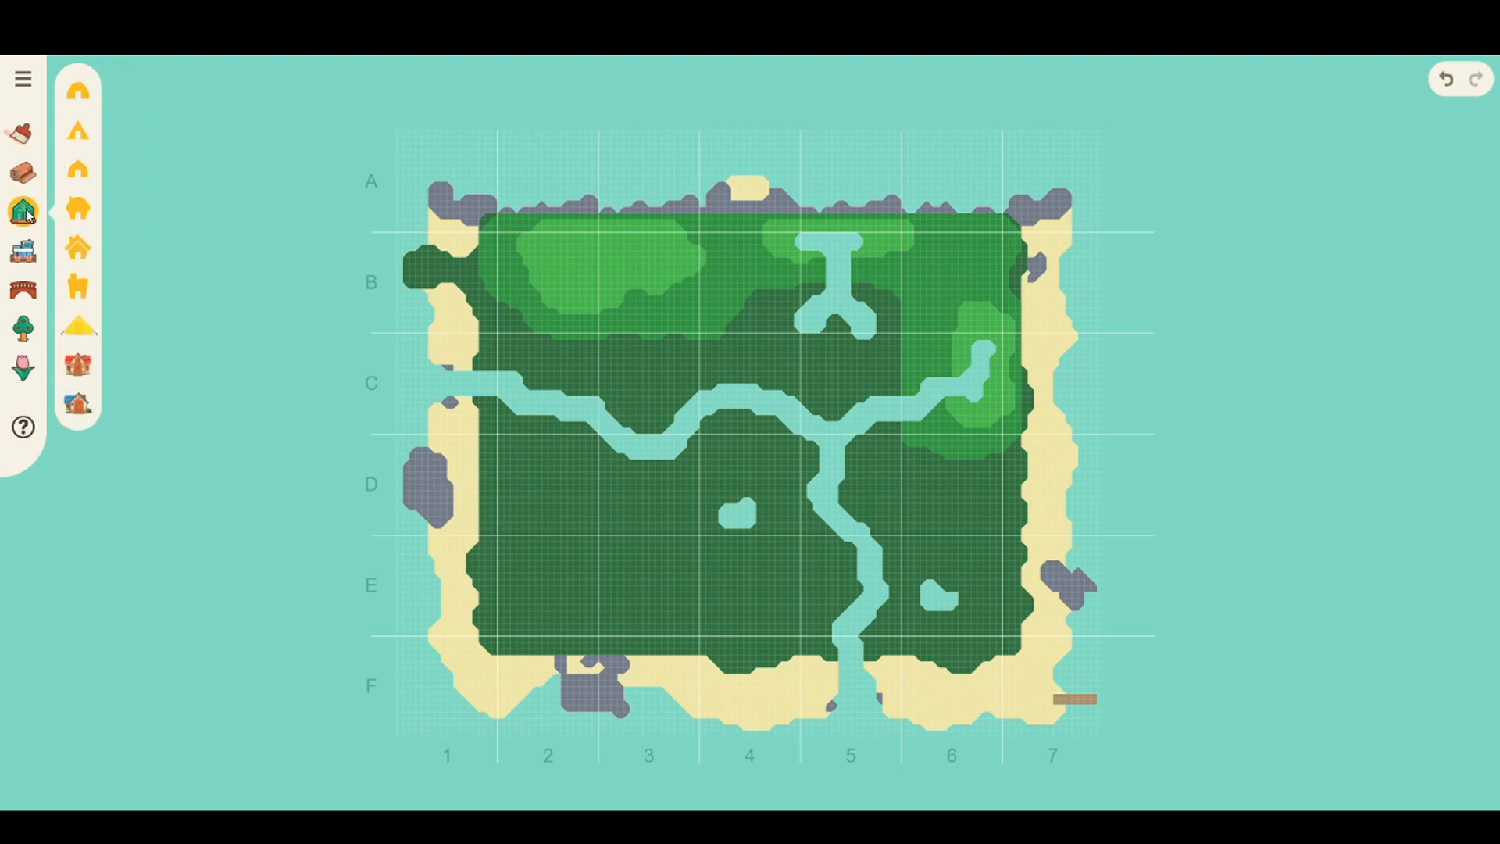
left_click(23, 290)
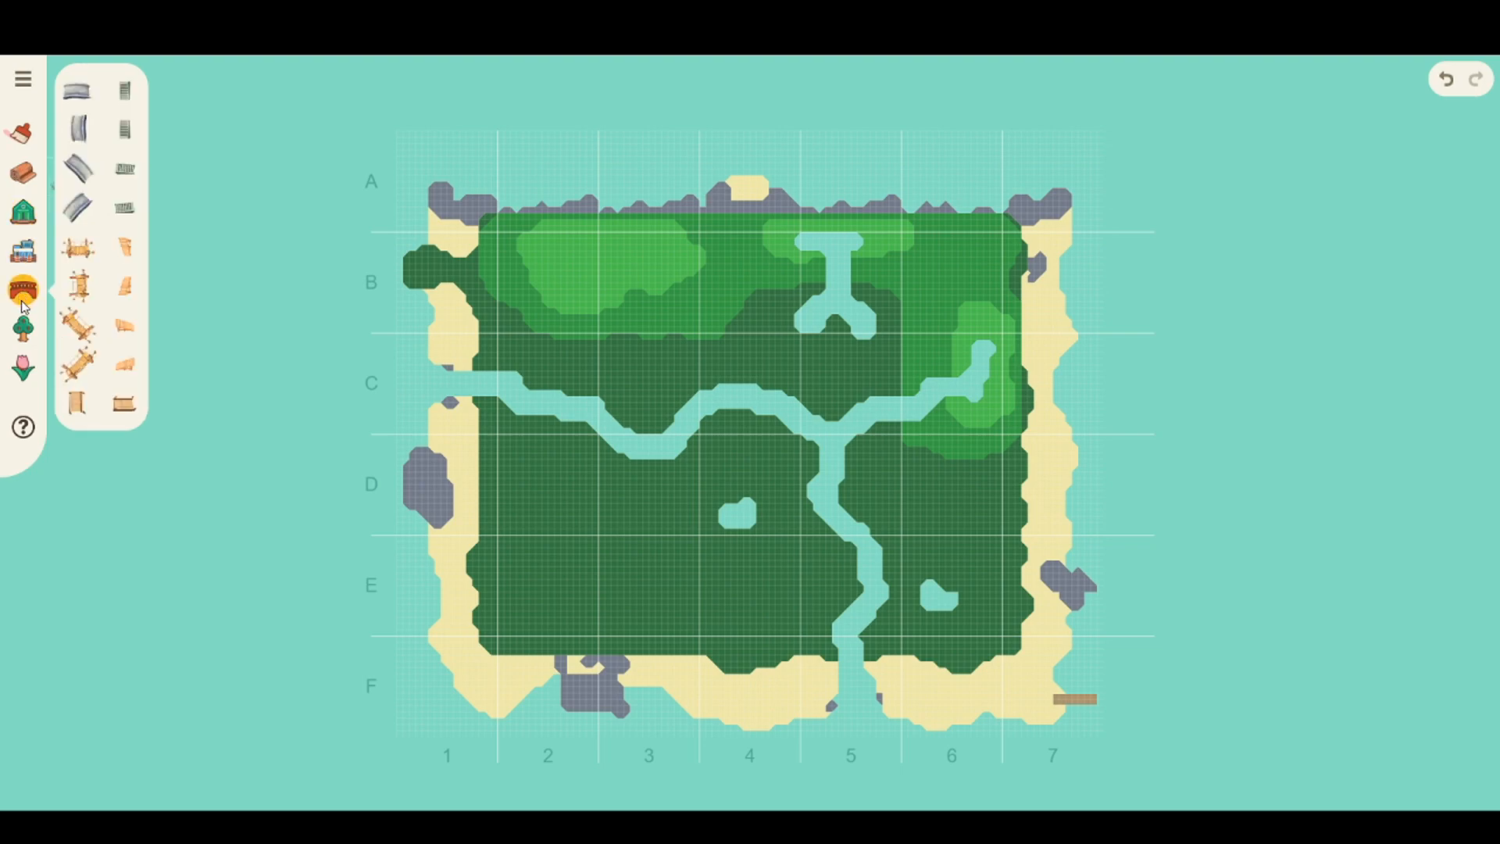
left_click(24, 329)
left_click(23, 368)
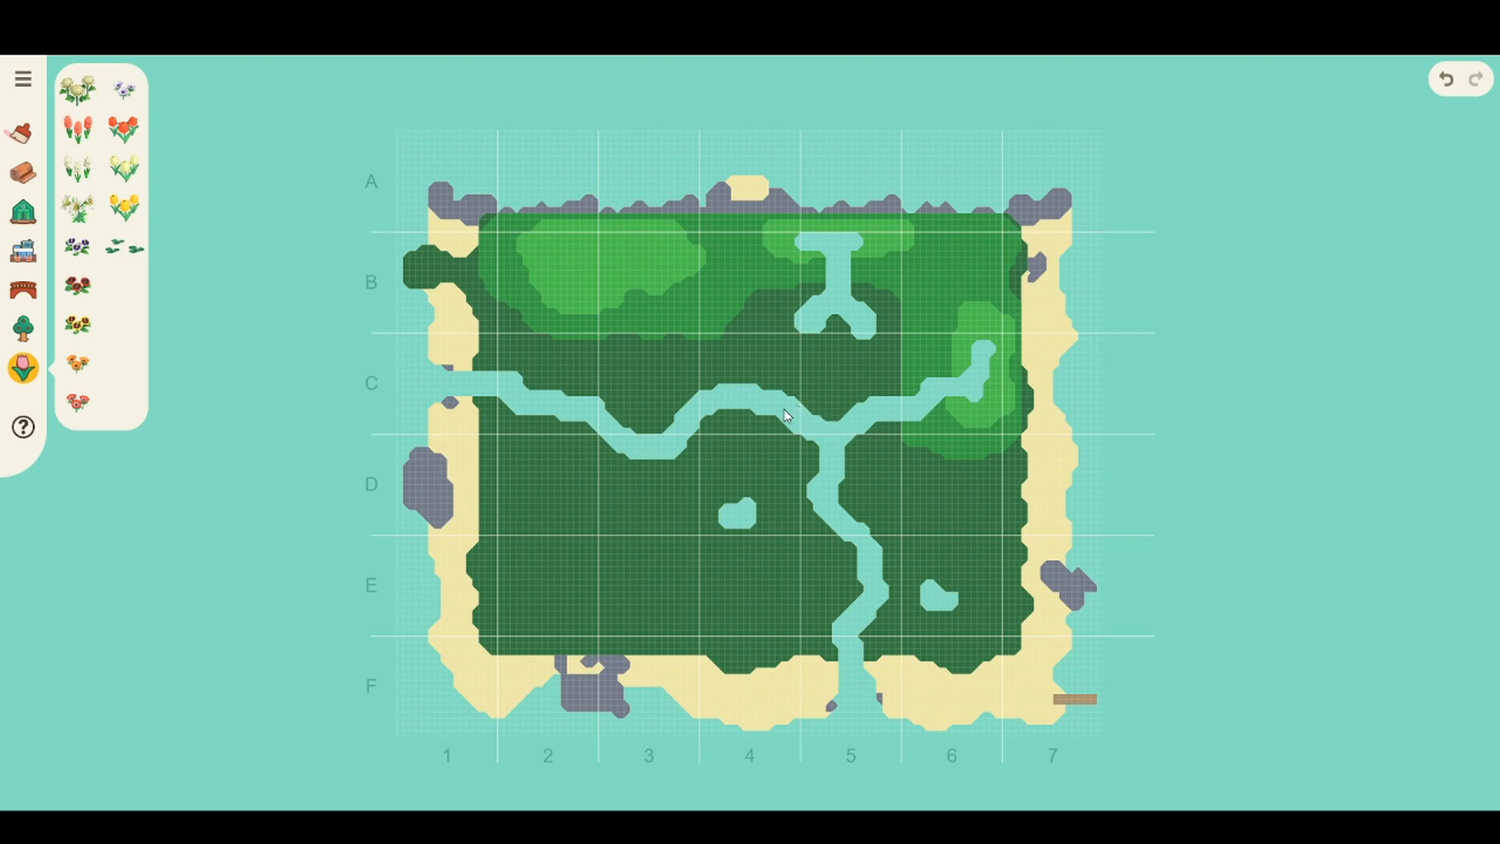
left_click(23, 137)
left_click(128, 270)
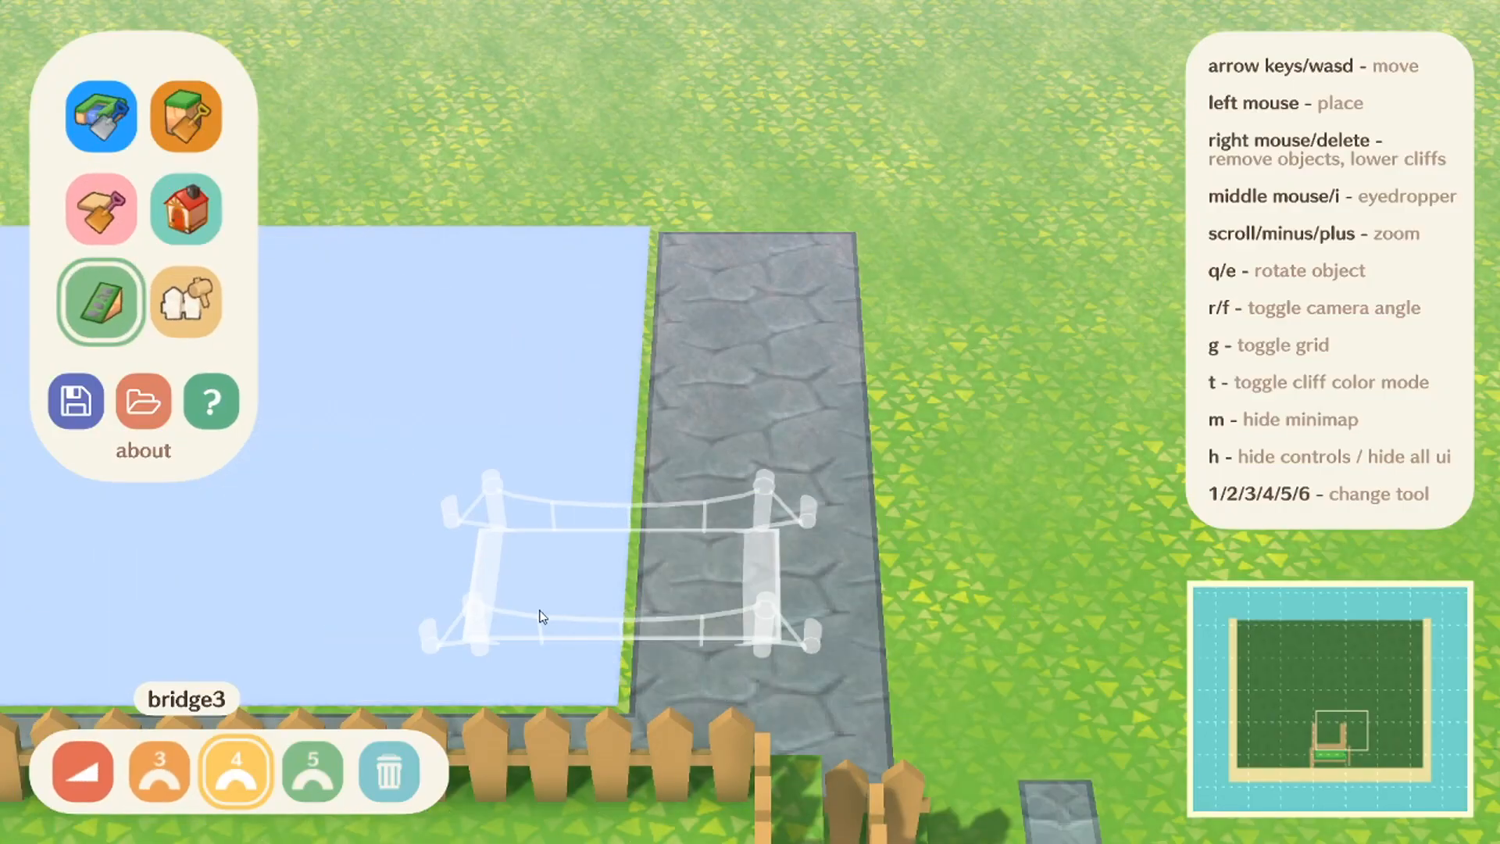
Step: Switch to the 3D island planner and examine the water area, fenced terraces and ramps beside the stone path
left_click_drag(799, 375, 1336, 240)
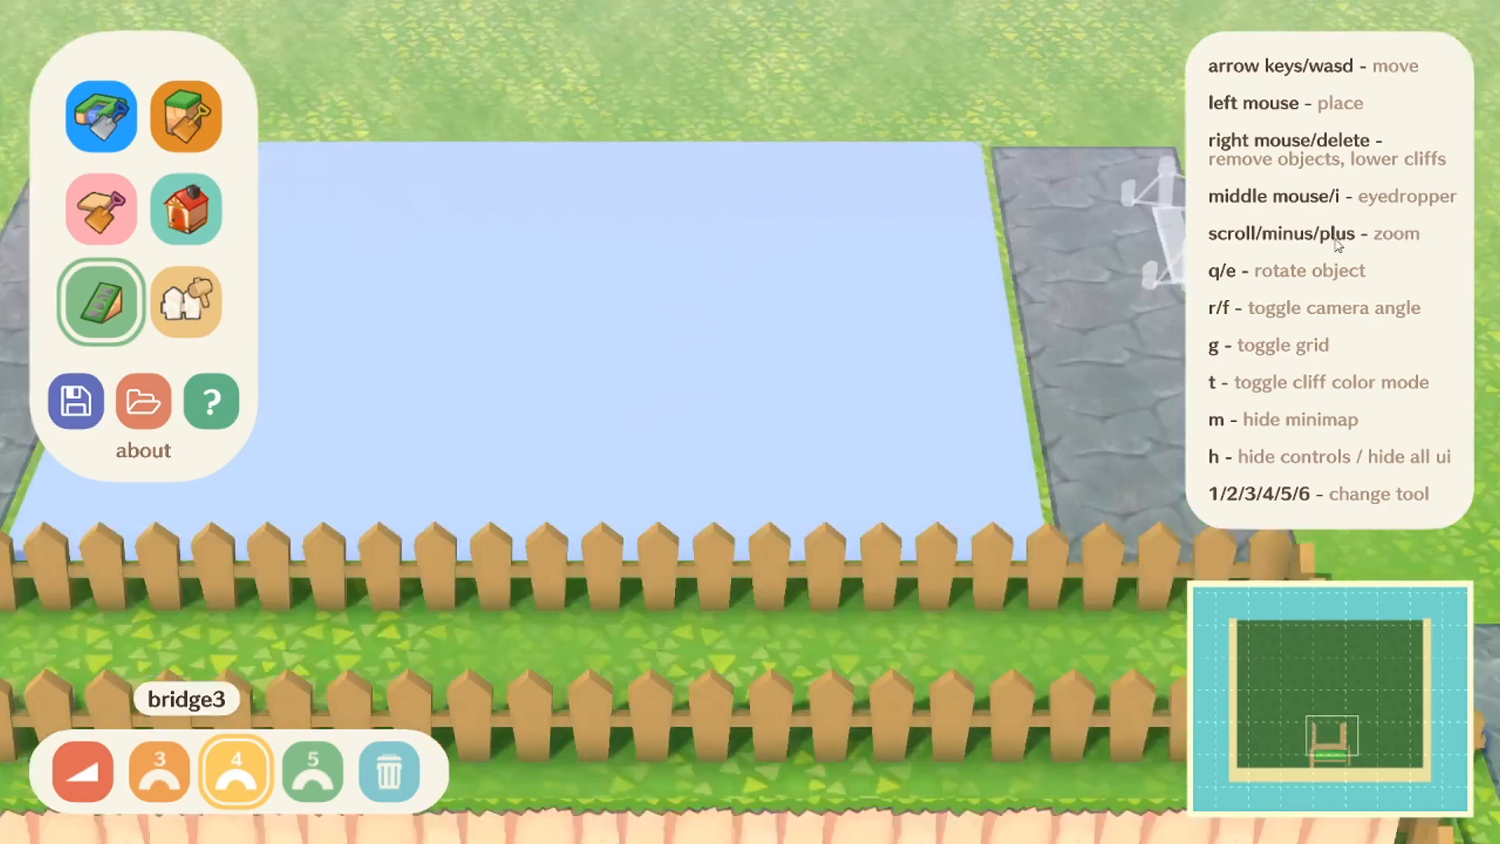
key("s")
key("a")
key("s")
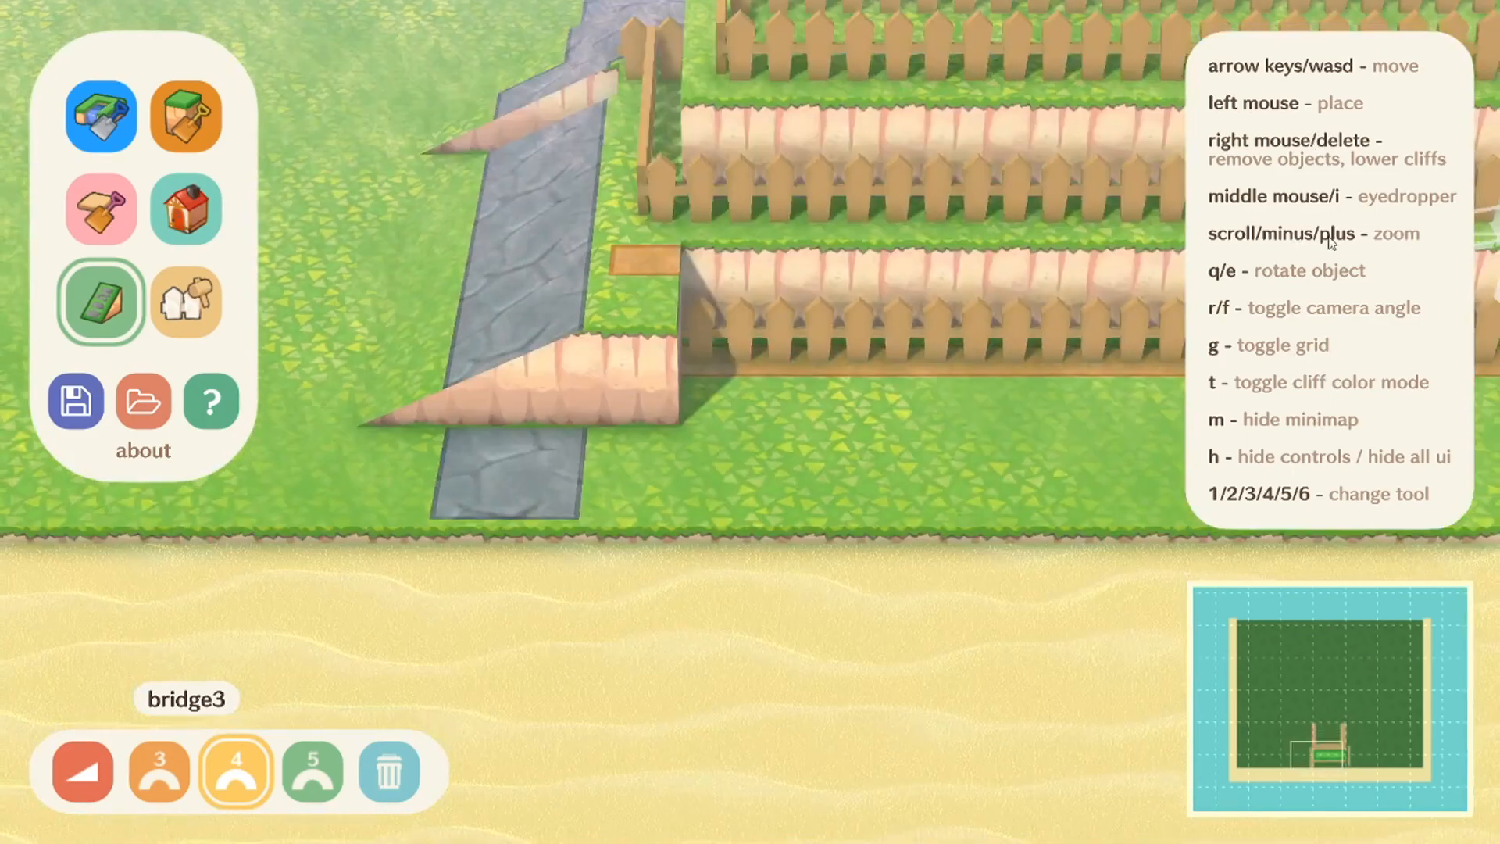
key("w")
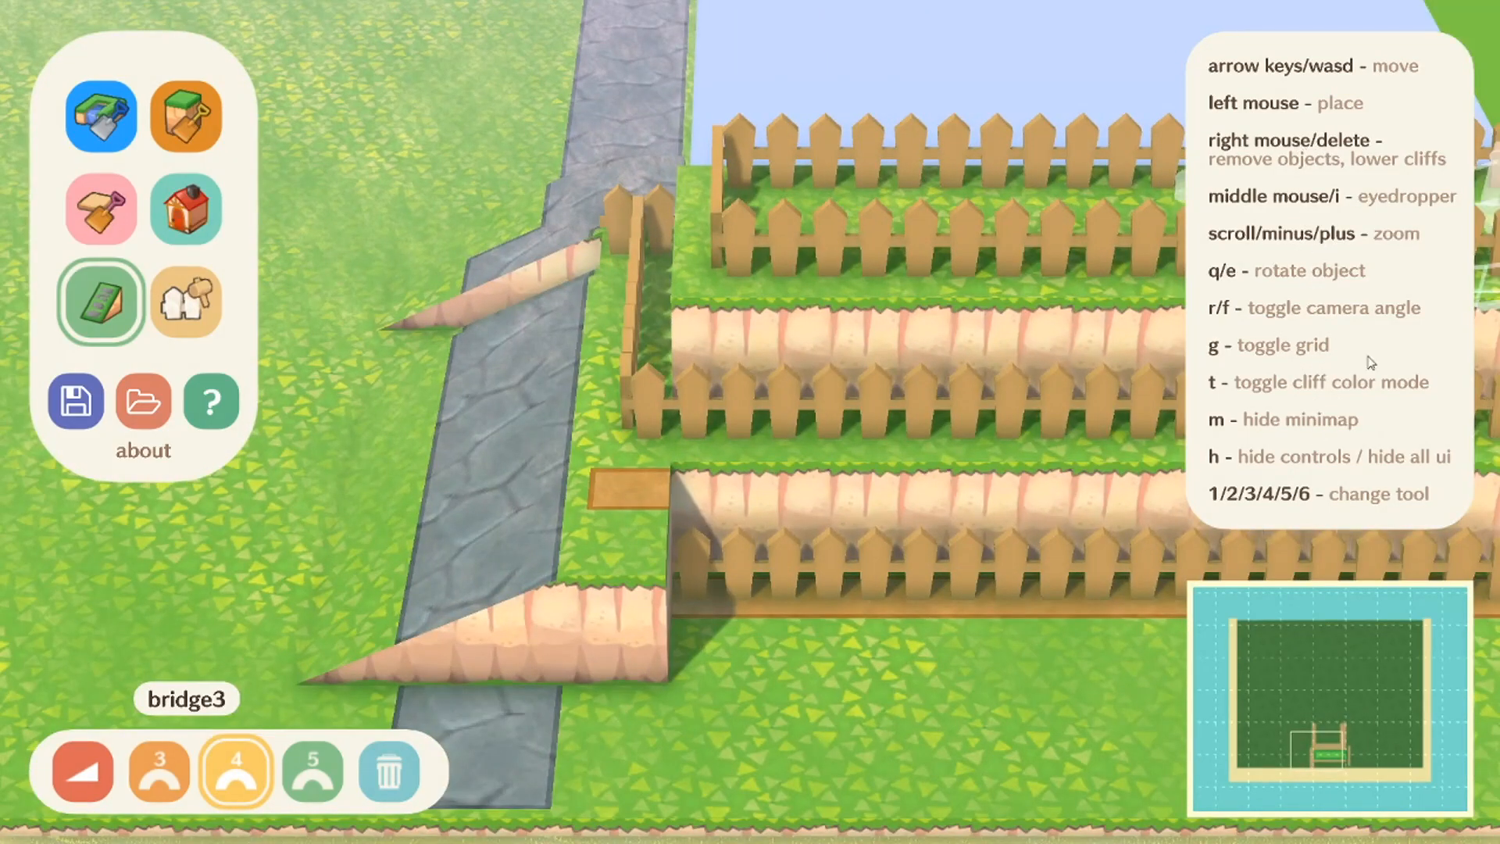
key("s")
key("d")
key("w")
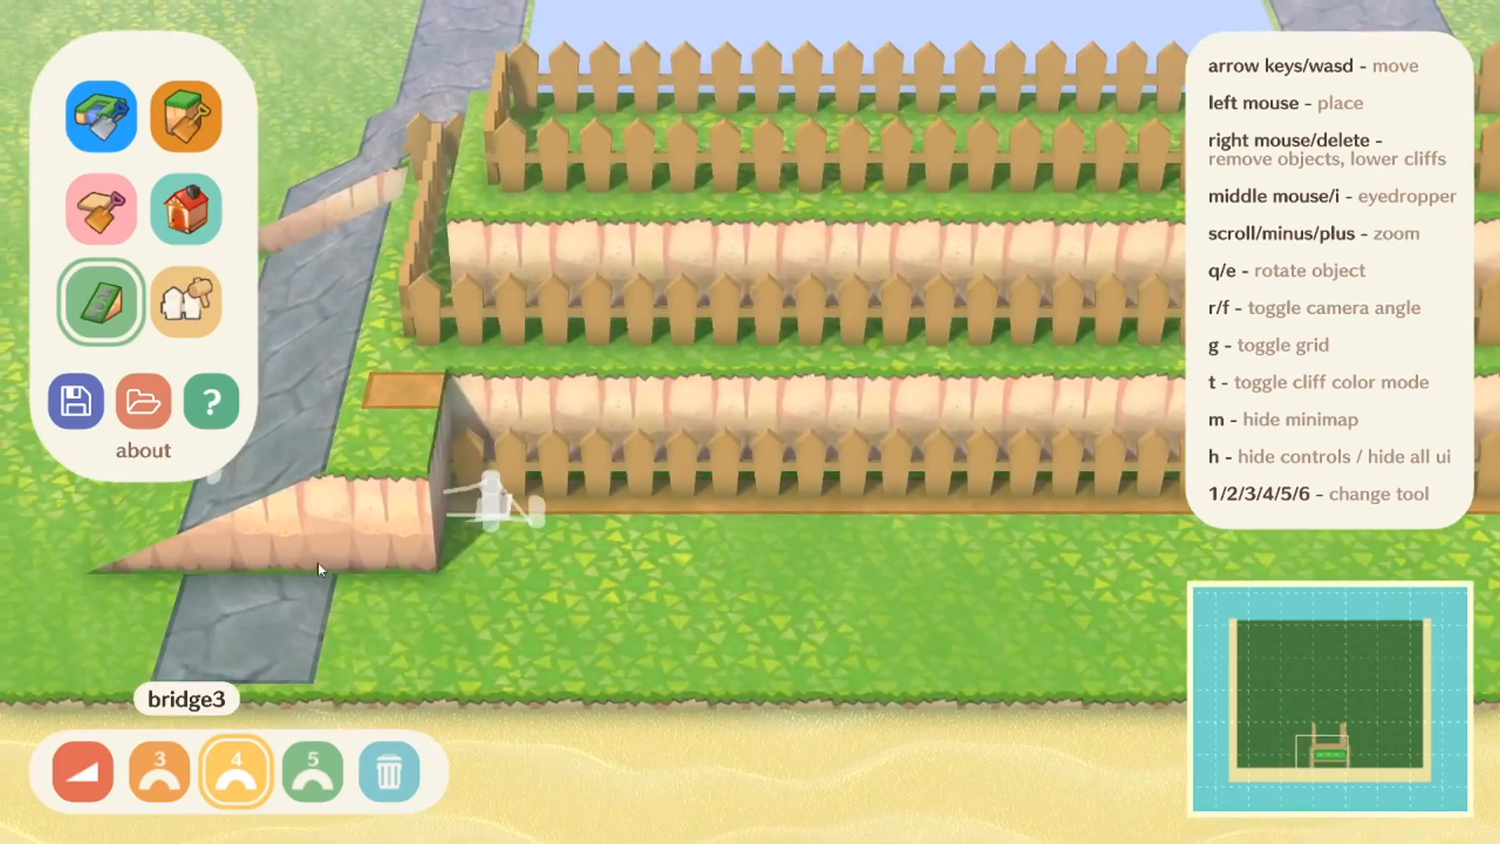
Step: Remove the two ramps on the stone path beside the fenced terraces
key("a")
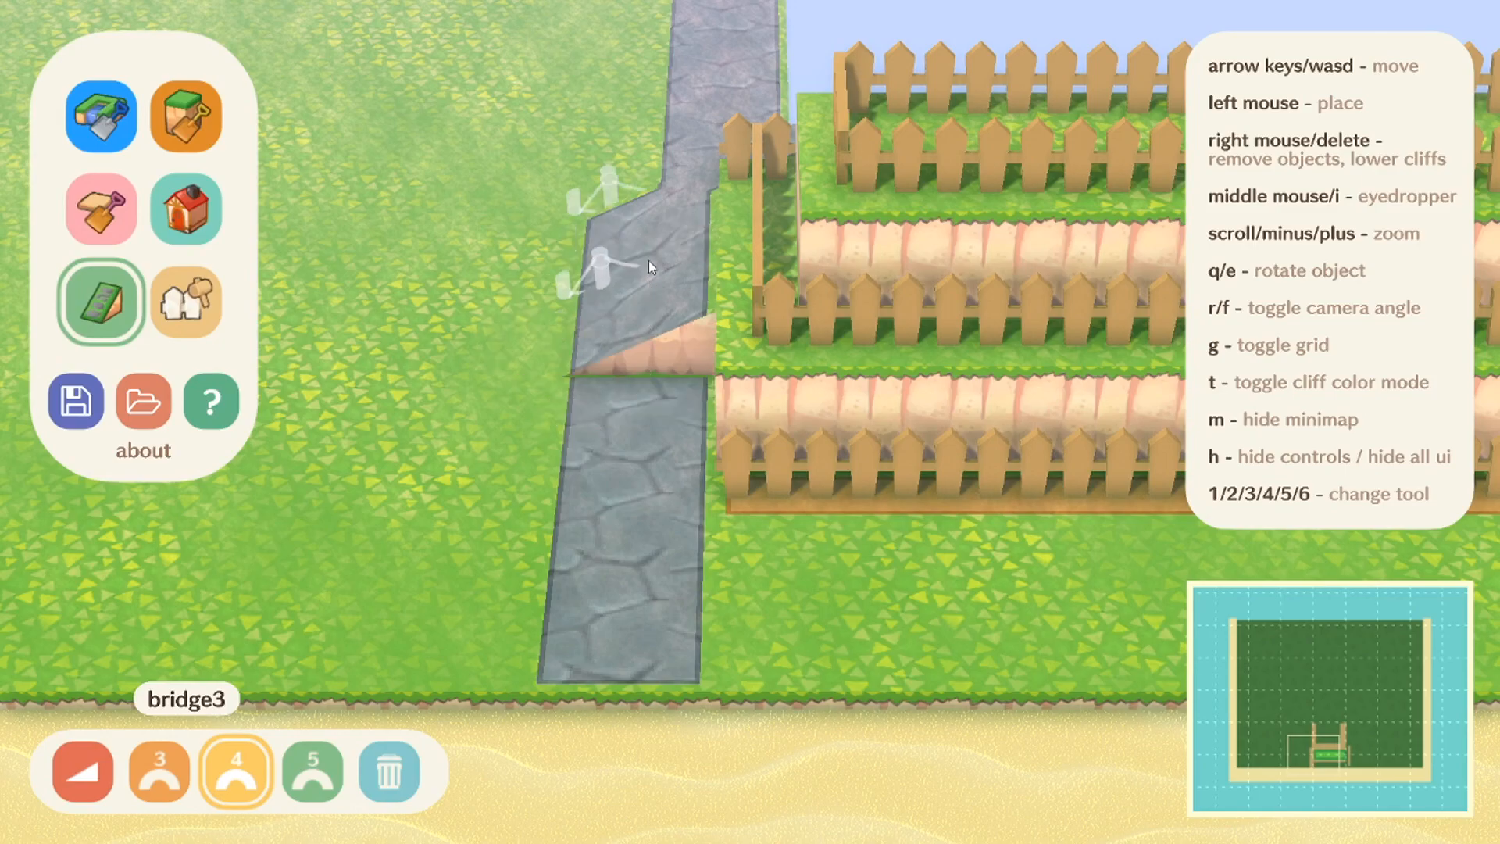
key("w")
key("d")
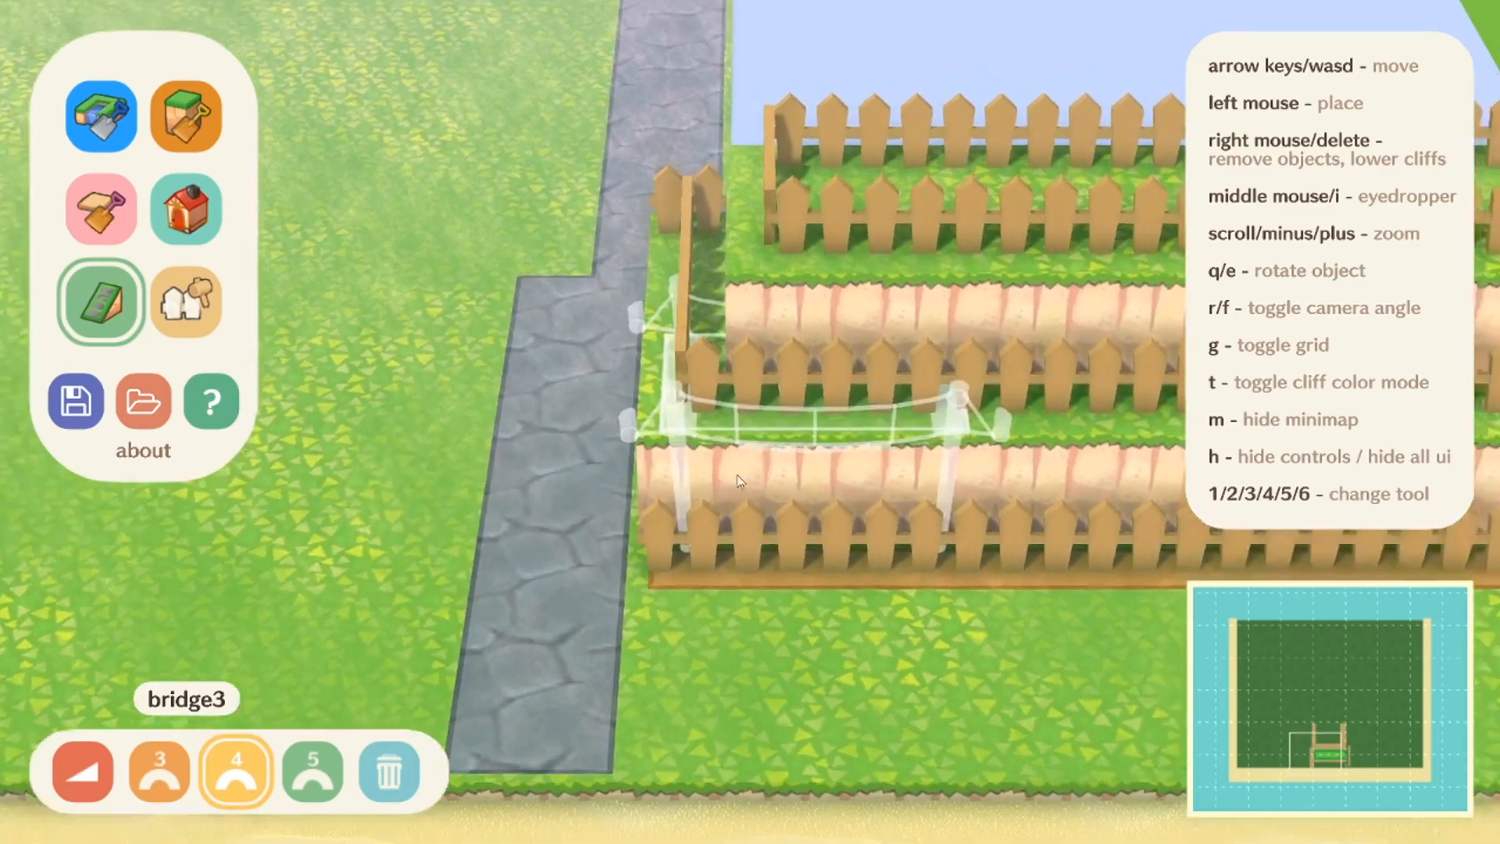
key("s")
key("a")
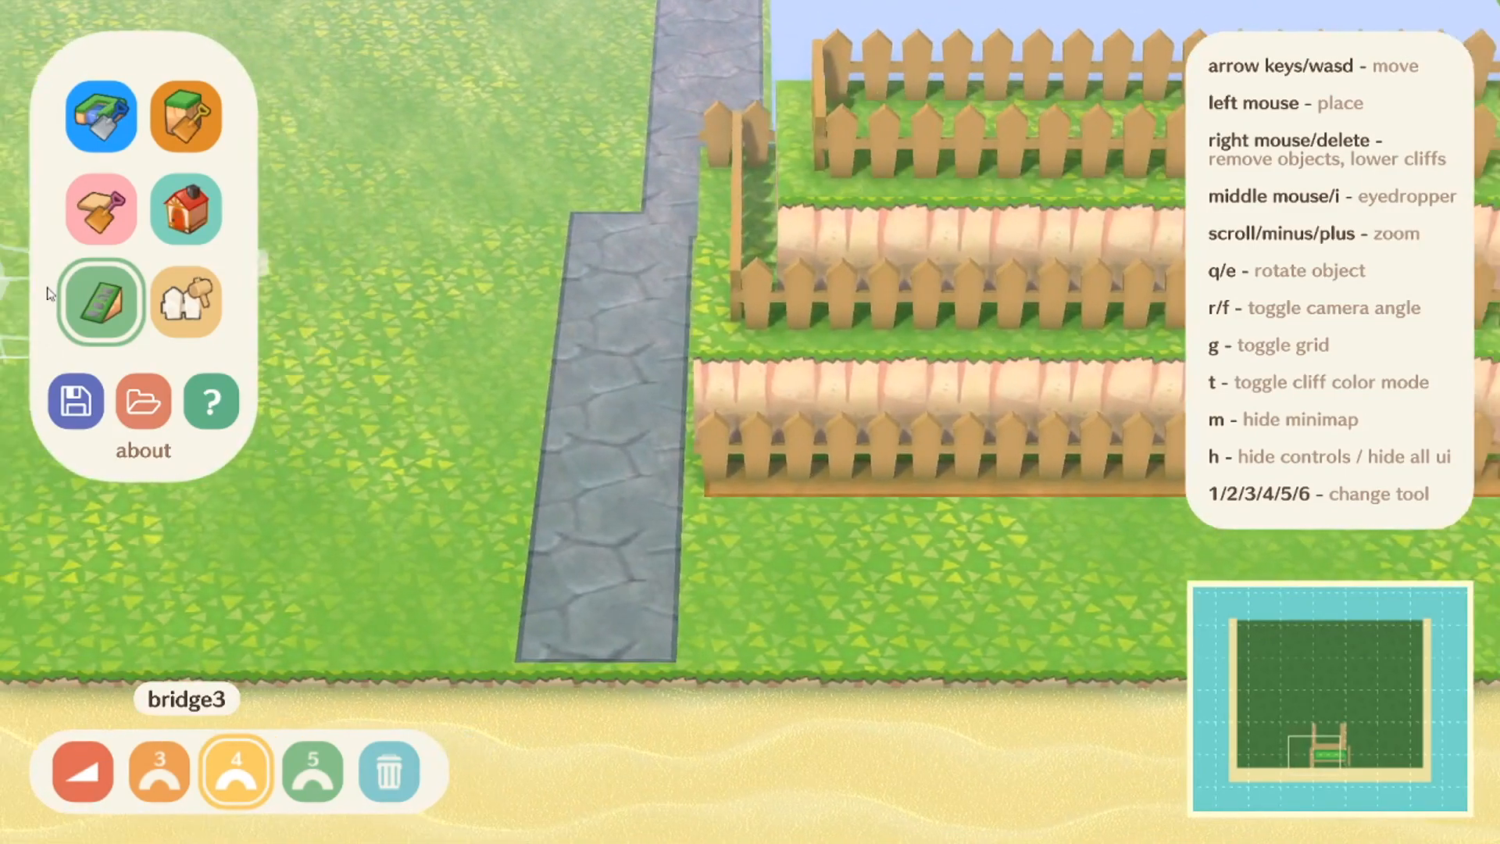
Step: Raise a two-tile-wide cliff block on the grass directly beside the stone path, opposite the fenced terraces
left_click(177, 141)
key("w")
key("a")
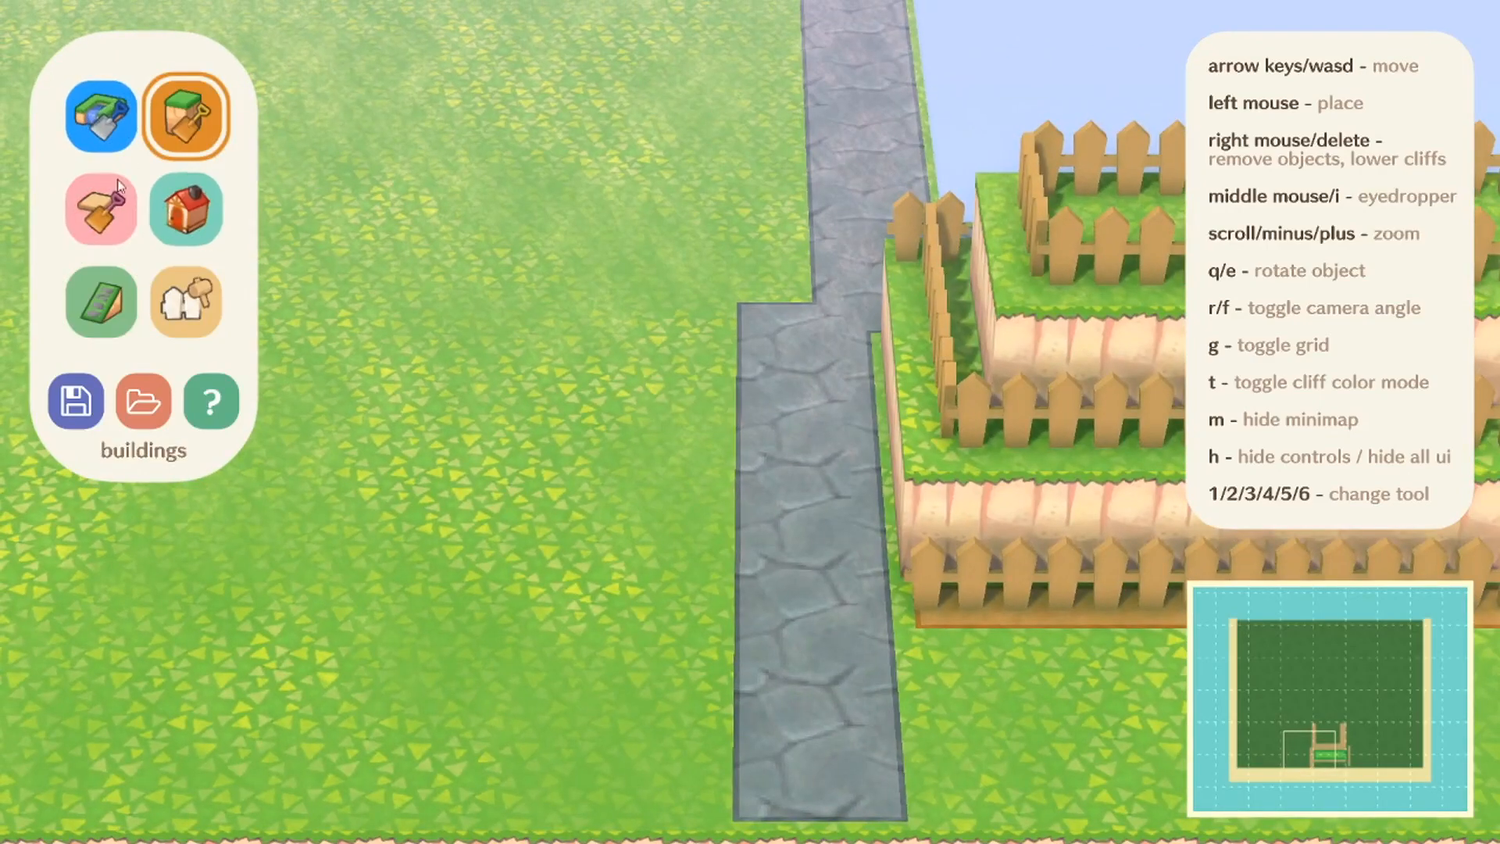
left_click_drag(712, 327, 713, 543)
left_click_drag(618, 305, 603, 519)
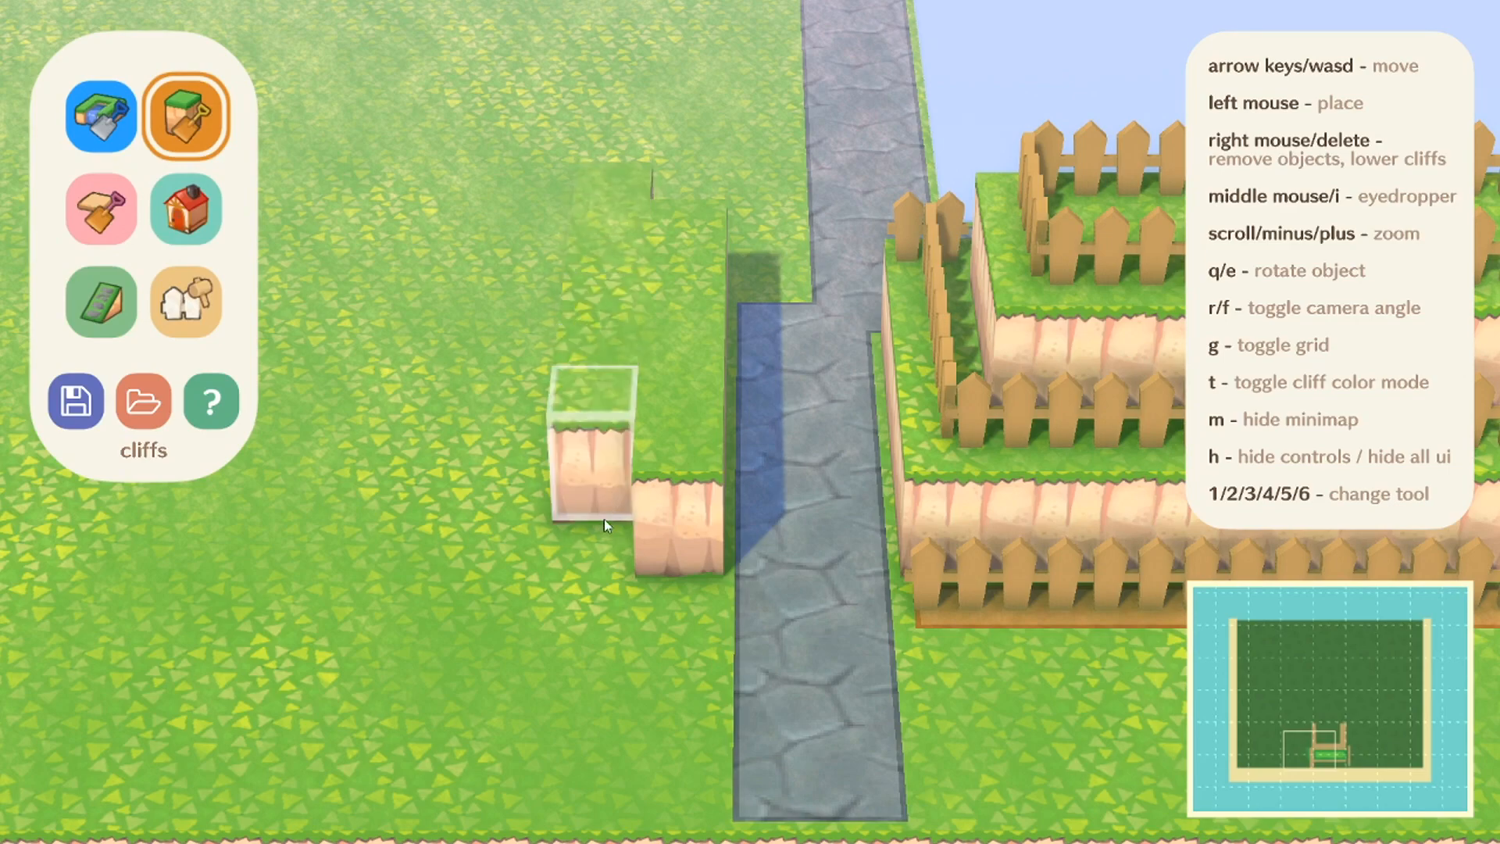
right_click(636, 195)
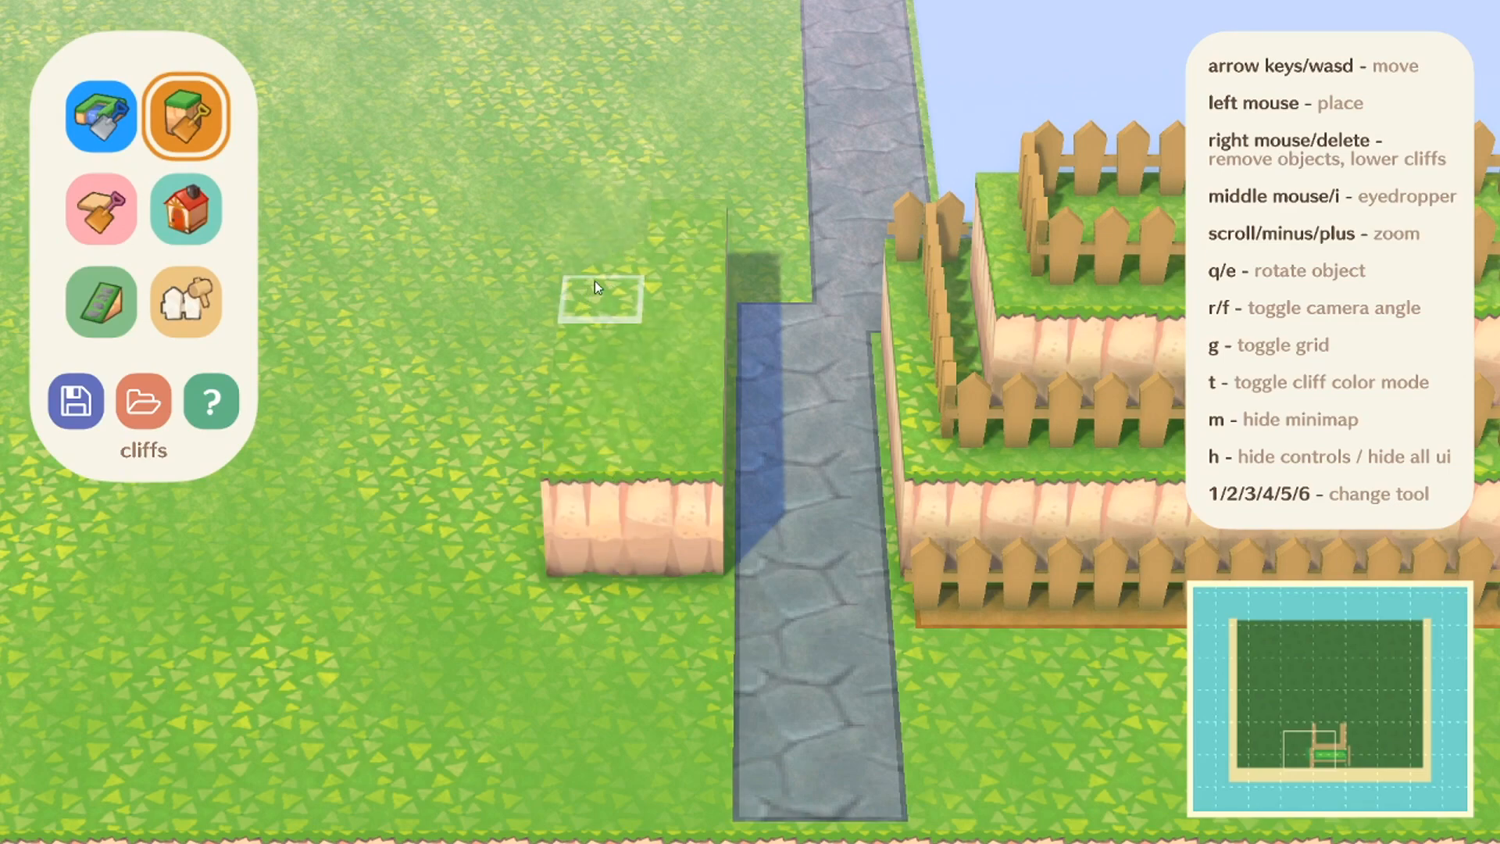
Step: Try raising and lowering single tiles at the back and along the outer column of the cliff block
left_click(608, 236)
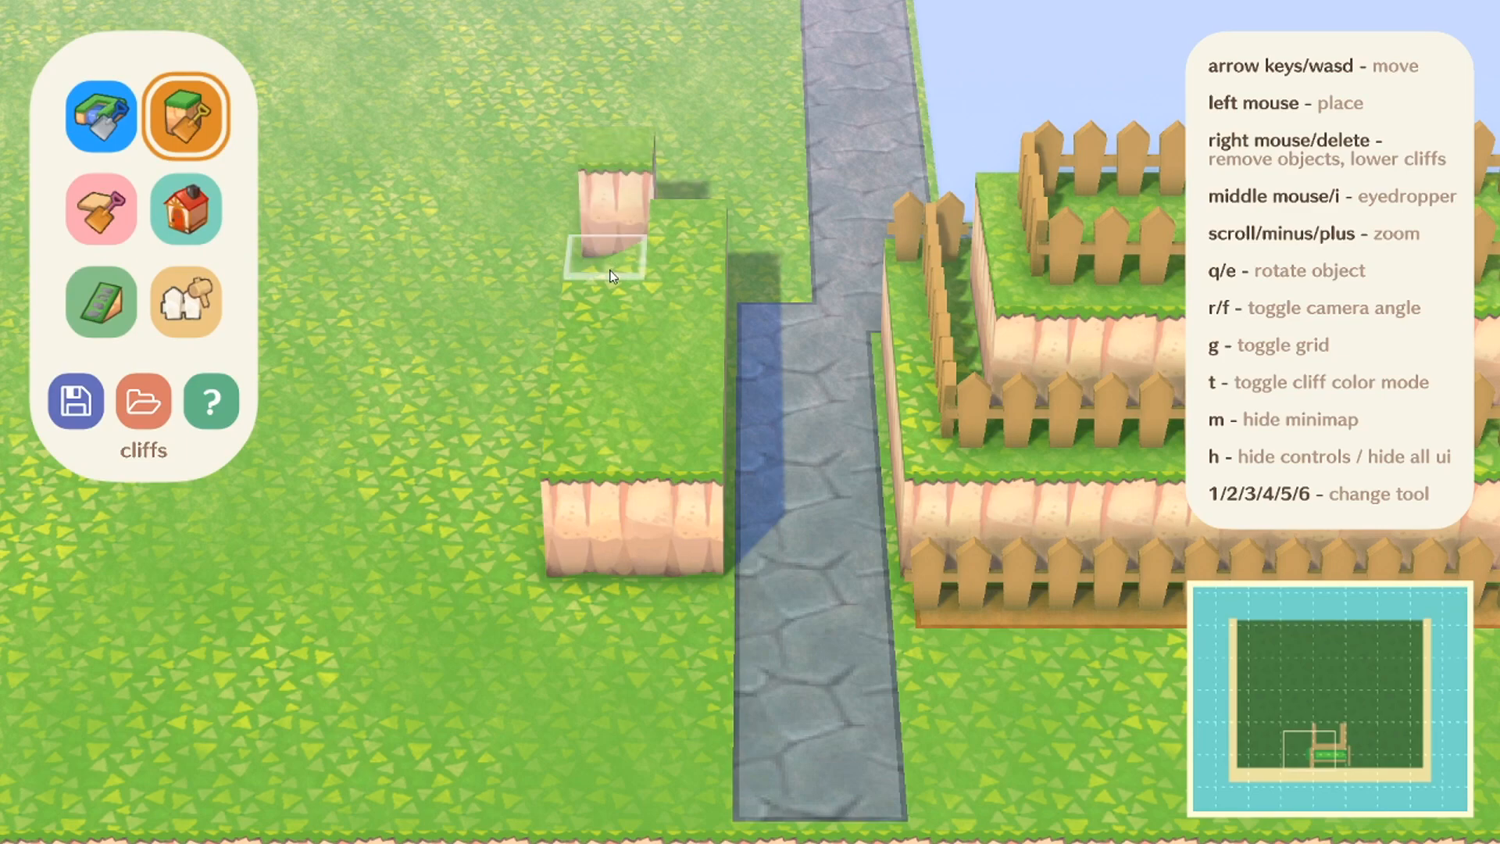
right_click(617, 219)
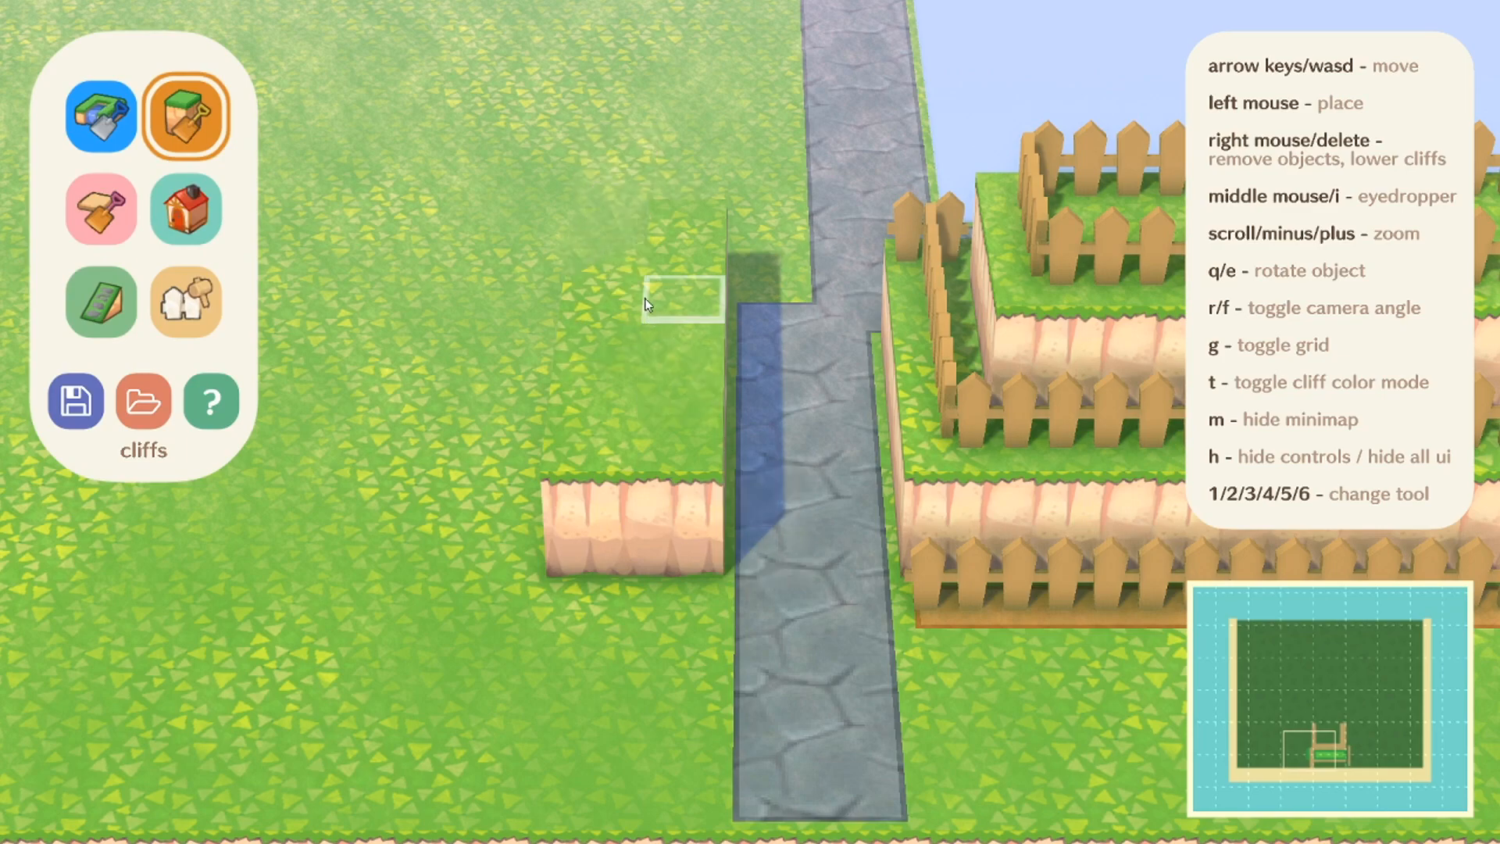
left_click(621, 244)
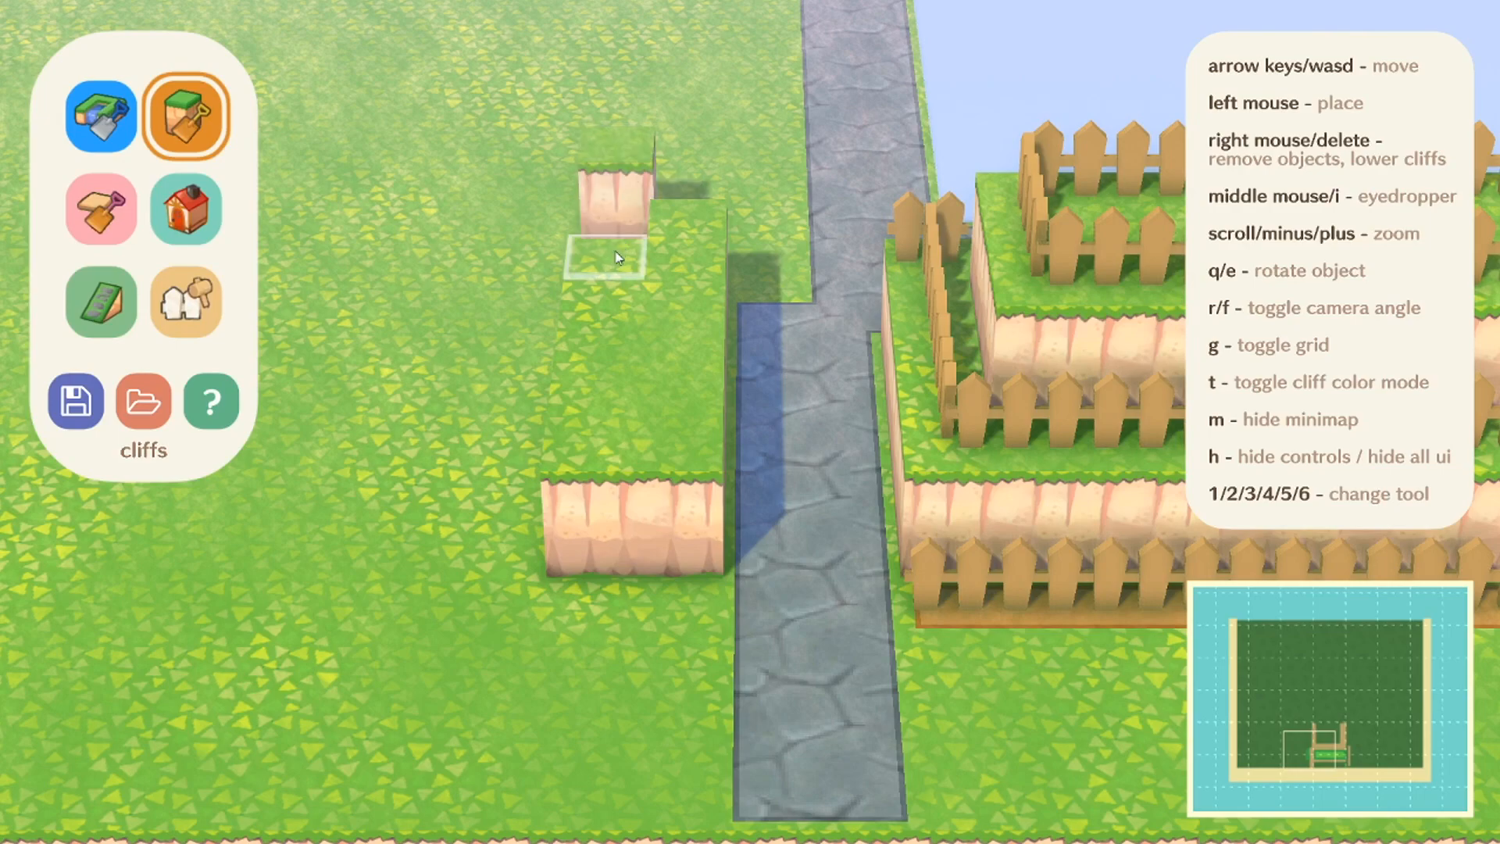
left_click(608, 307)
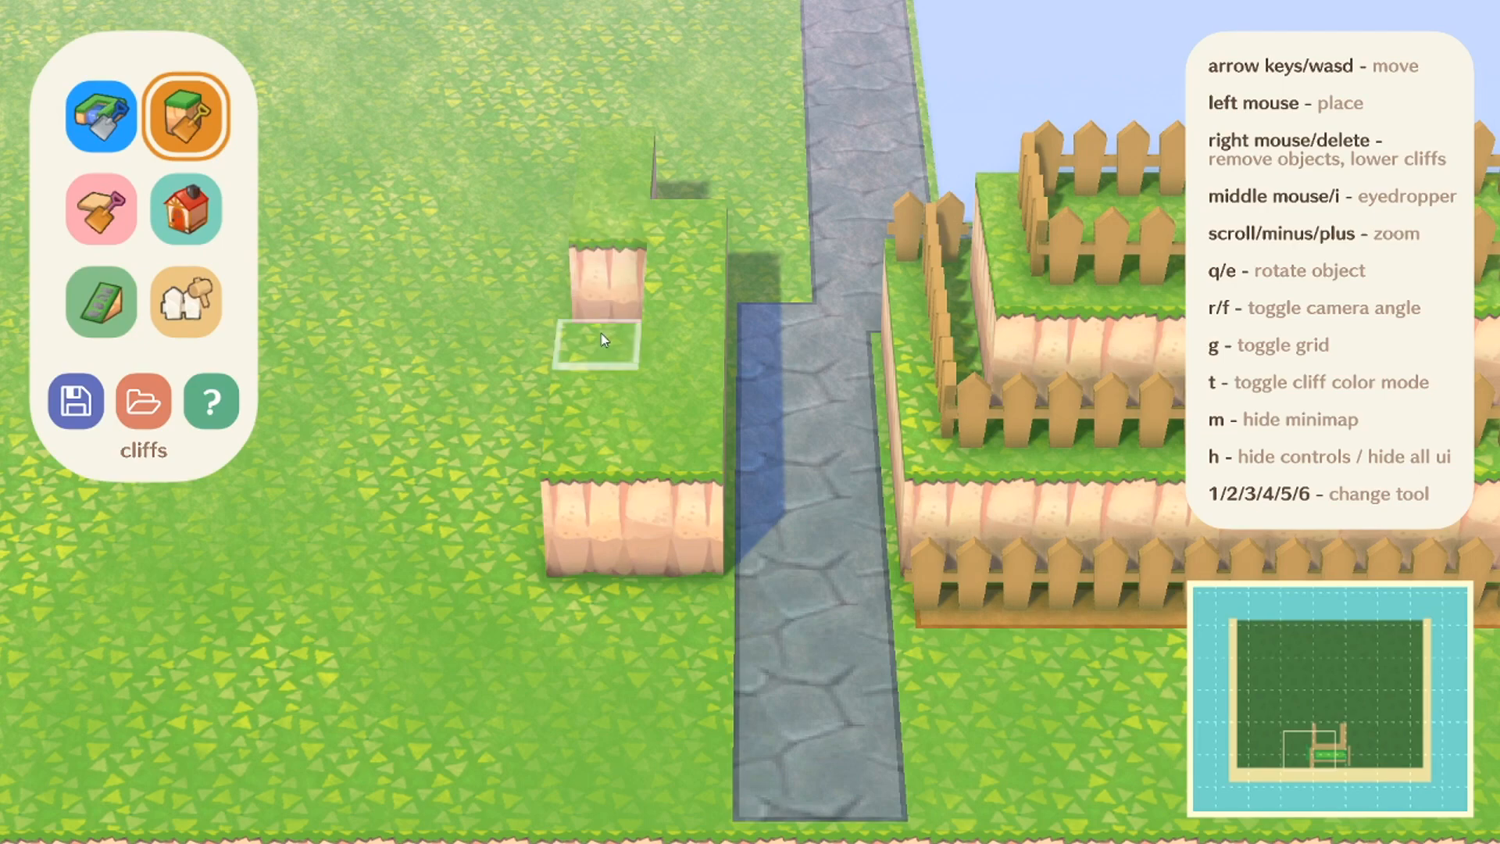
right_click(569, 536)
left_click_drag(598, 367, 606, 542)
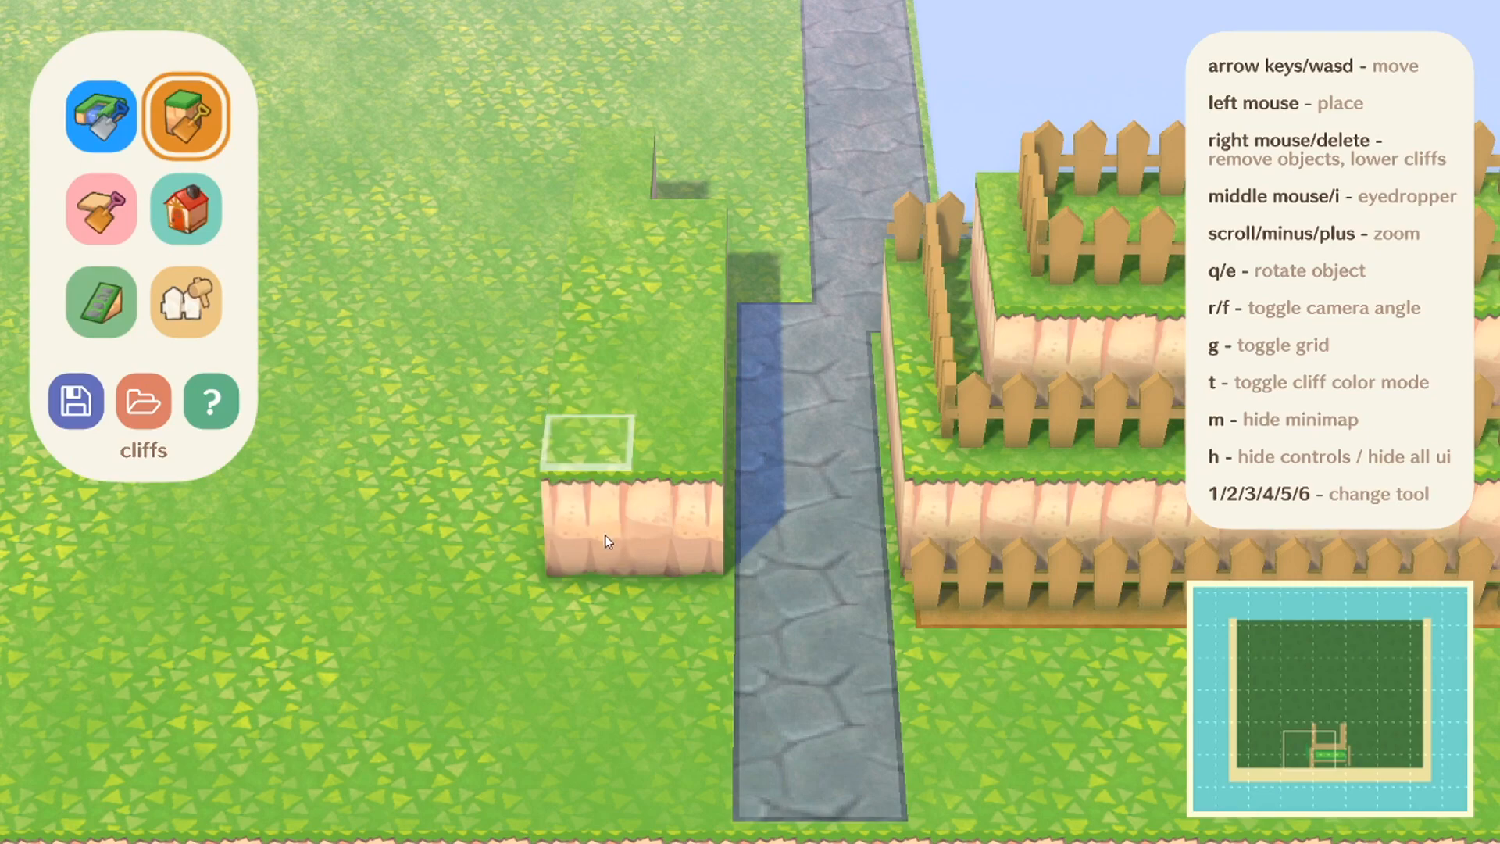
right_click(622, 180)
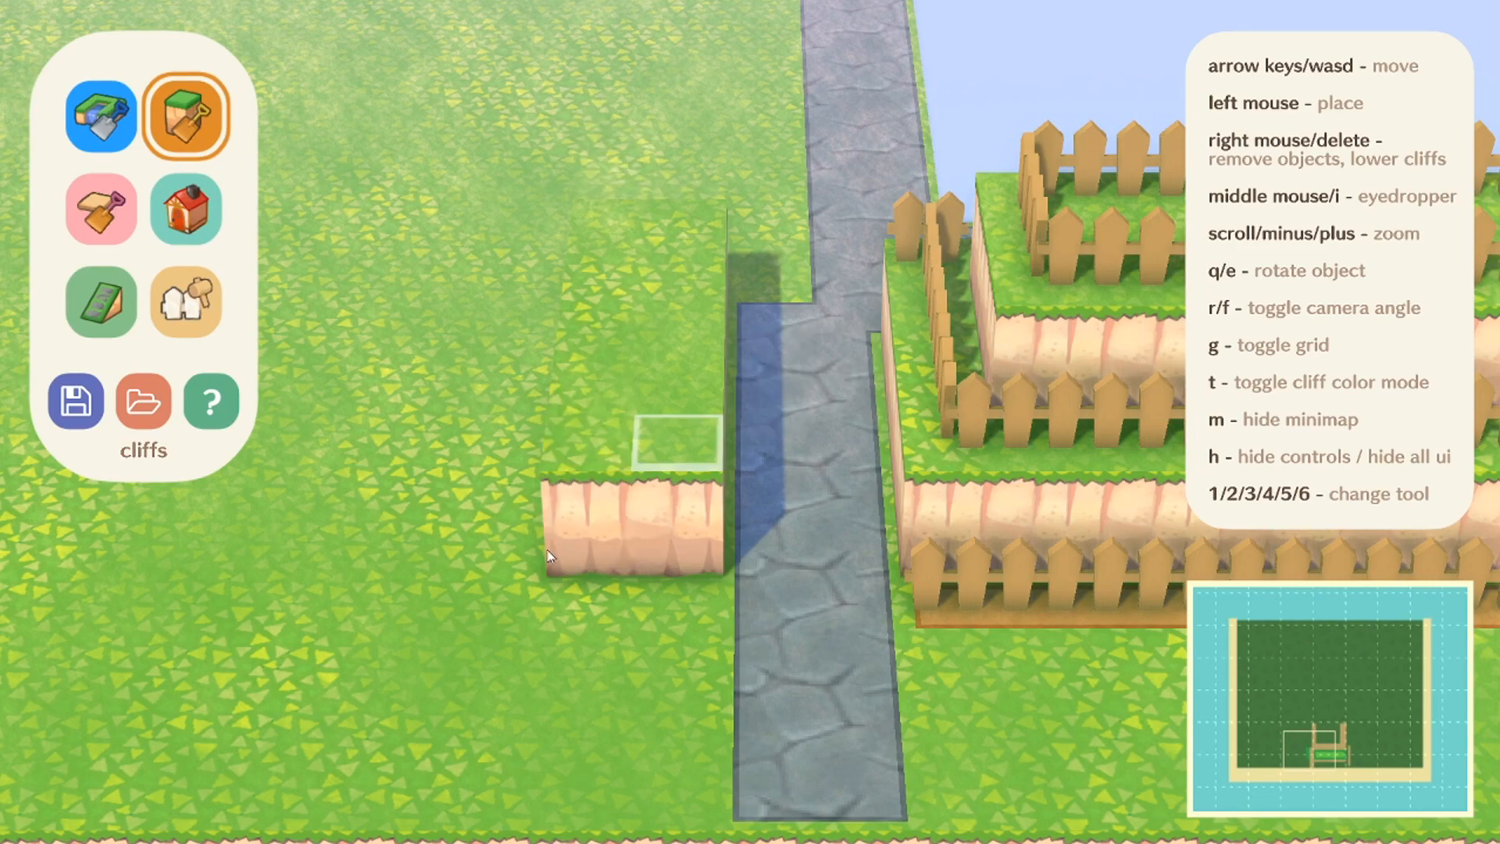
Step: Widen the cliff block to six tiles away from the path and start a second cliff level on top
key("a")
left_click(766, 416)
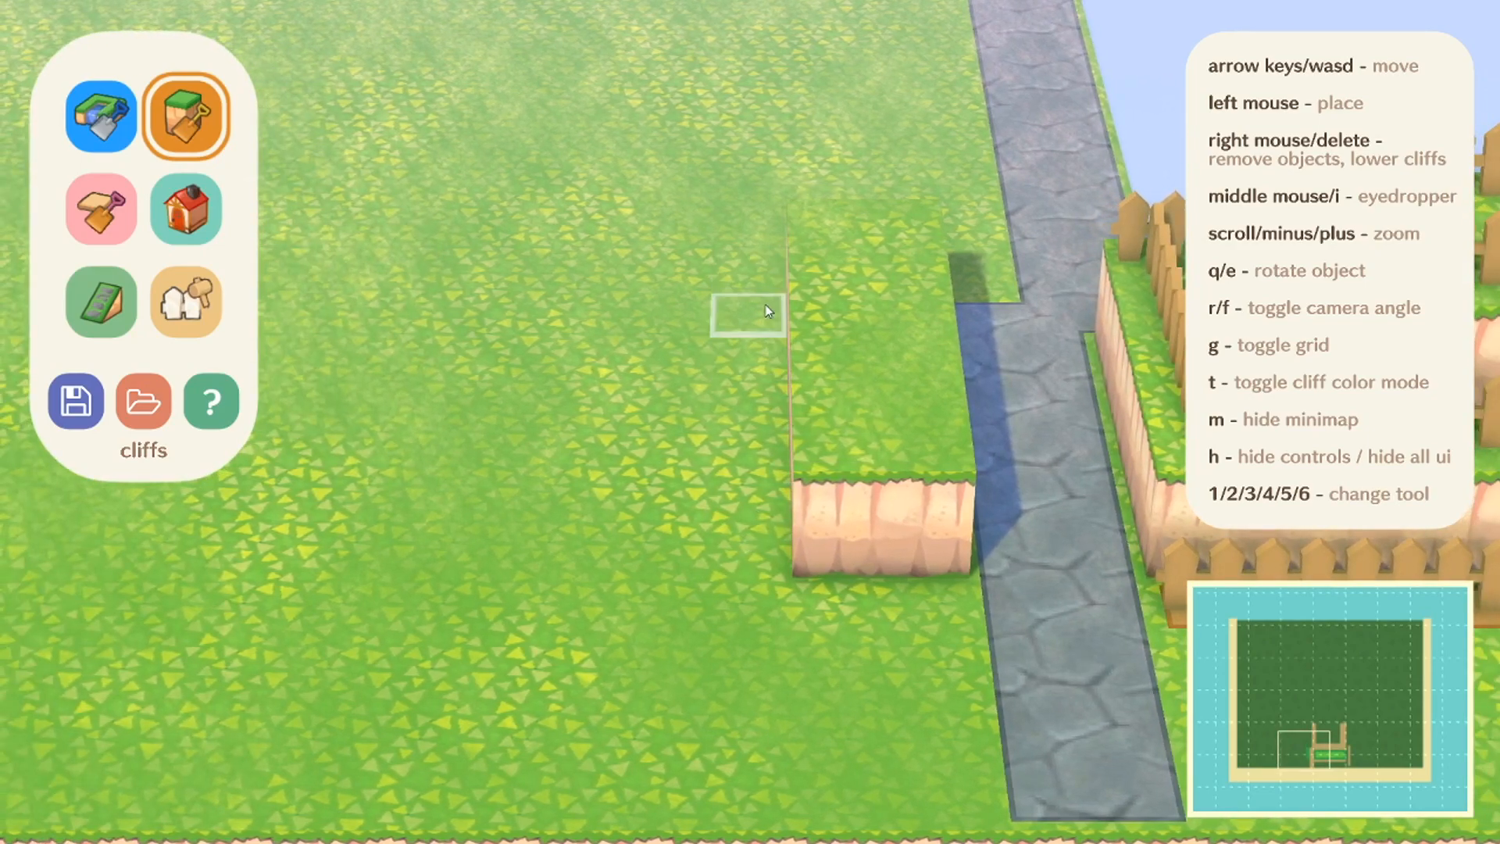
mouse_move(766, 416)
left_mouse_down()
mouse_move(767, 540)
mouse_move(482, 513)
mouse_move(715, 478)
mouse_move(672, 317)
mouse_move(549, 315)
mouse_move(541, 426)
mouse_move(601, 382)
mouse_move(551, 424)
mouse_move(506, 430)
mouse_move(507, 535)
mouse_move(738, 449)
mouse_move(623, 442)
mouse_move(390, 333)
mouse_move(512, 237)
mouse_move(515, 270)
mouse_move(885, 291)
mouse_move(890, 279)
mouse_move(625, 287)
left_mouse_up()
left_click(840, 367)
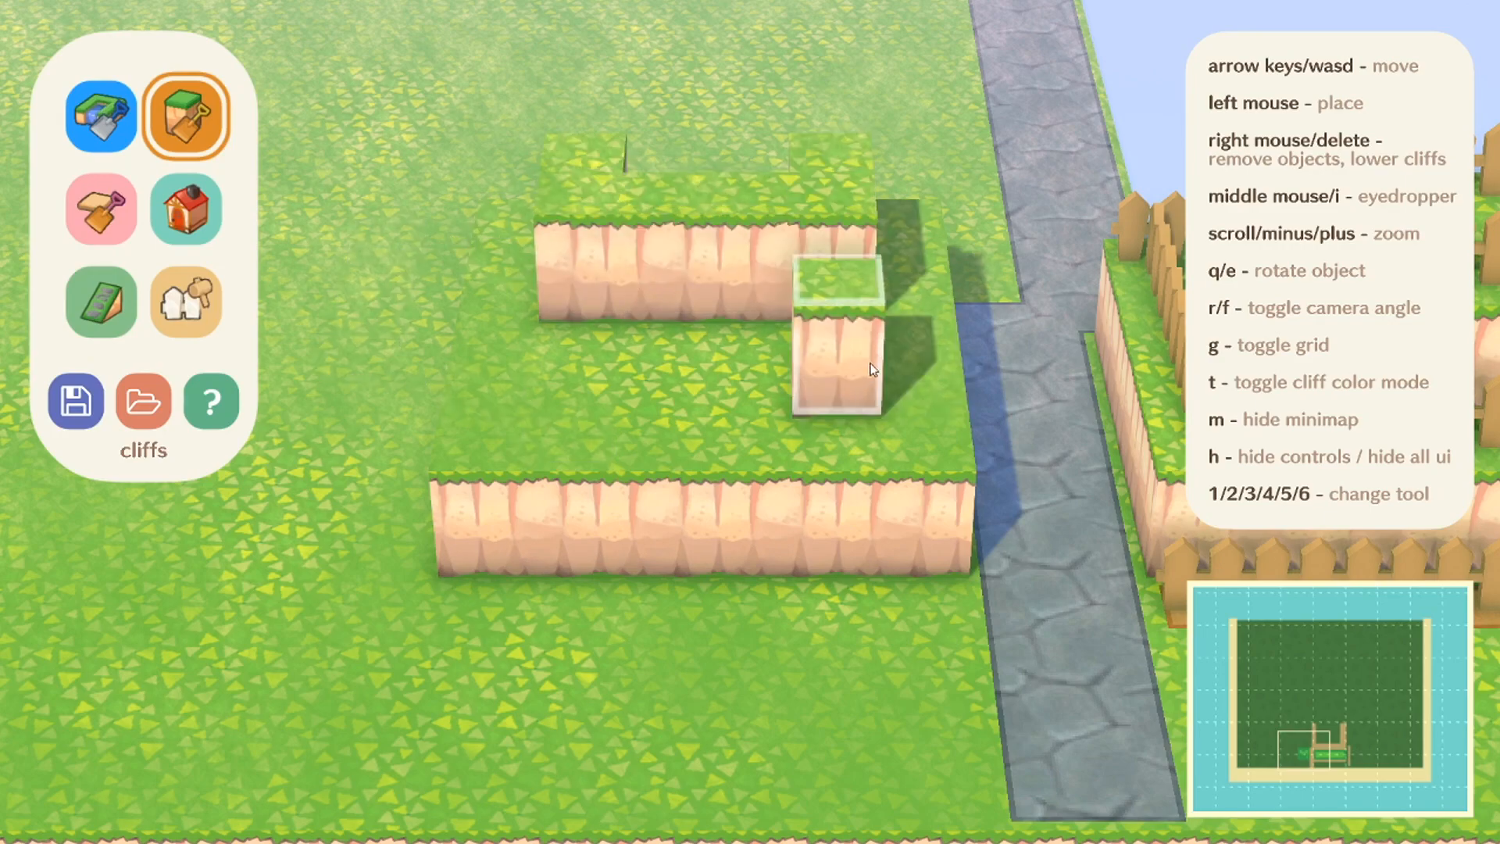
Step: Extend the second cliff level forward with a diagonal front edge, leaving a hollow in its middle
left_click(637, 363)
left_click(566, 355)
left_click(668, 383)
left_click(726, 377)
left_click(665, 297)
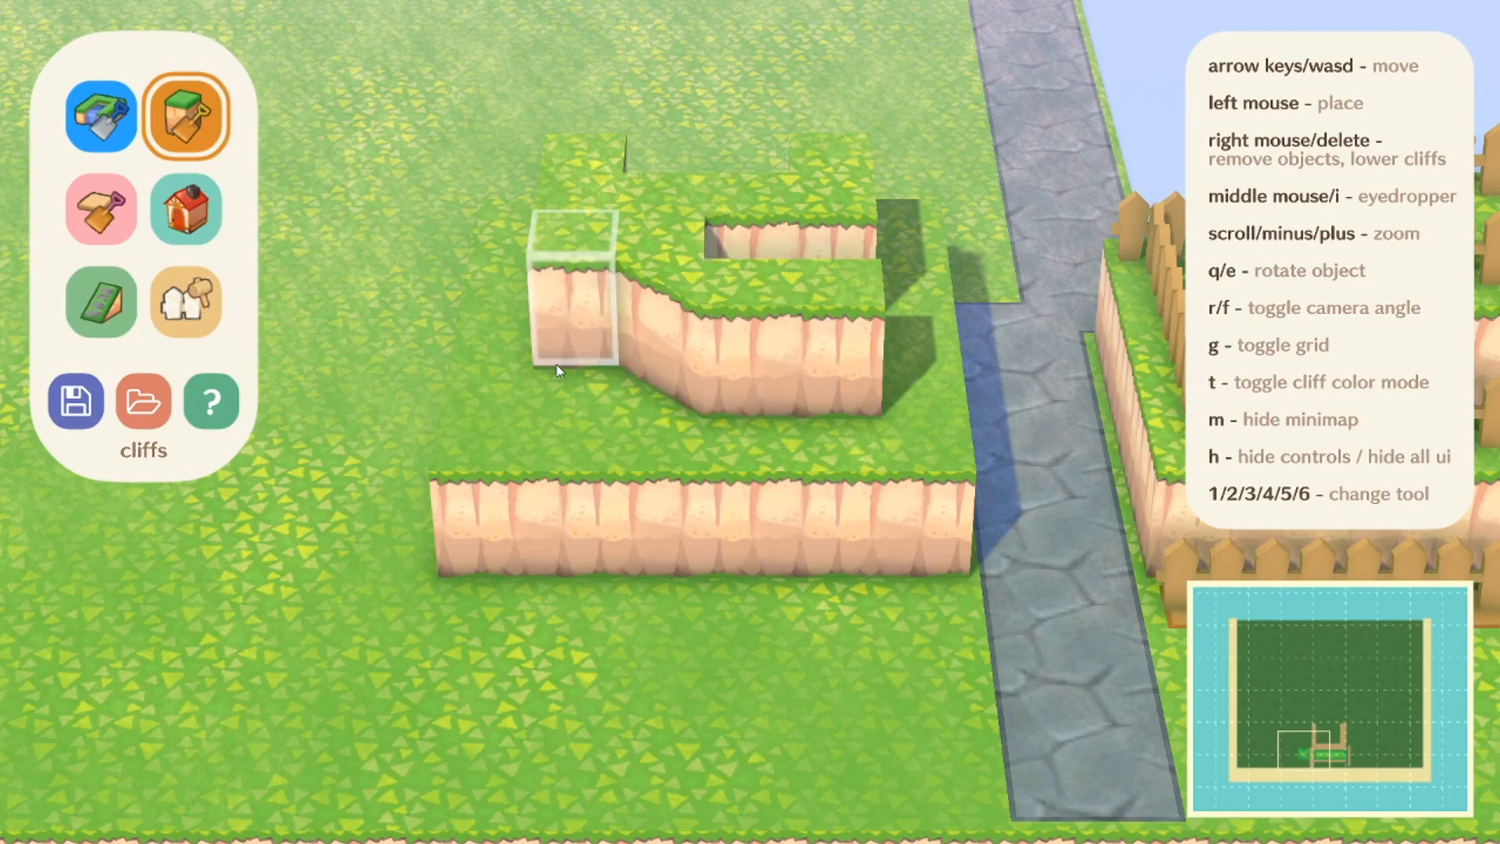
left_click(578, 258)
left_click(830, 228)
Step: Place a house on the open grass behind the cliffs, across the stone path from the water
key("d")
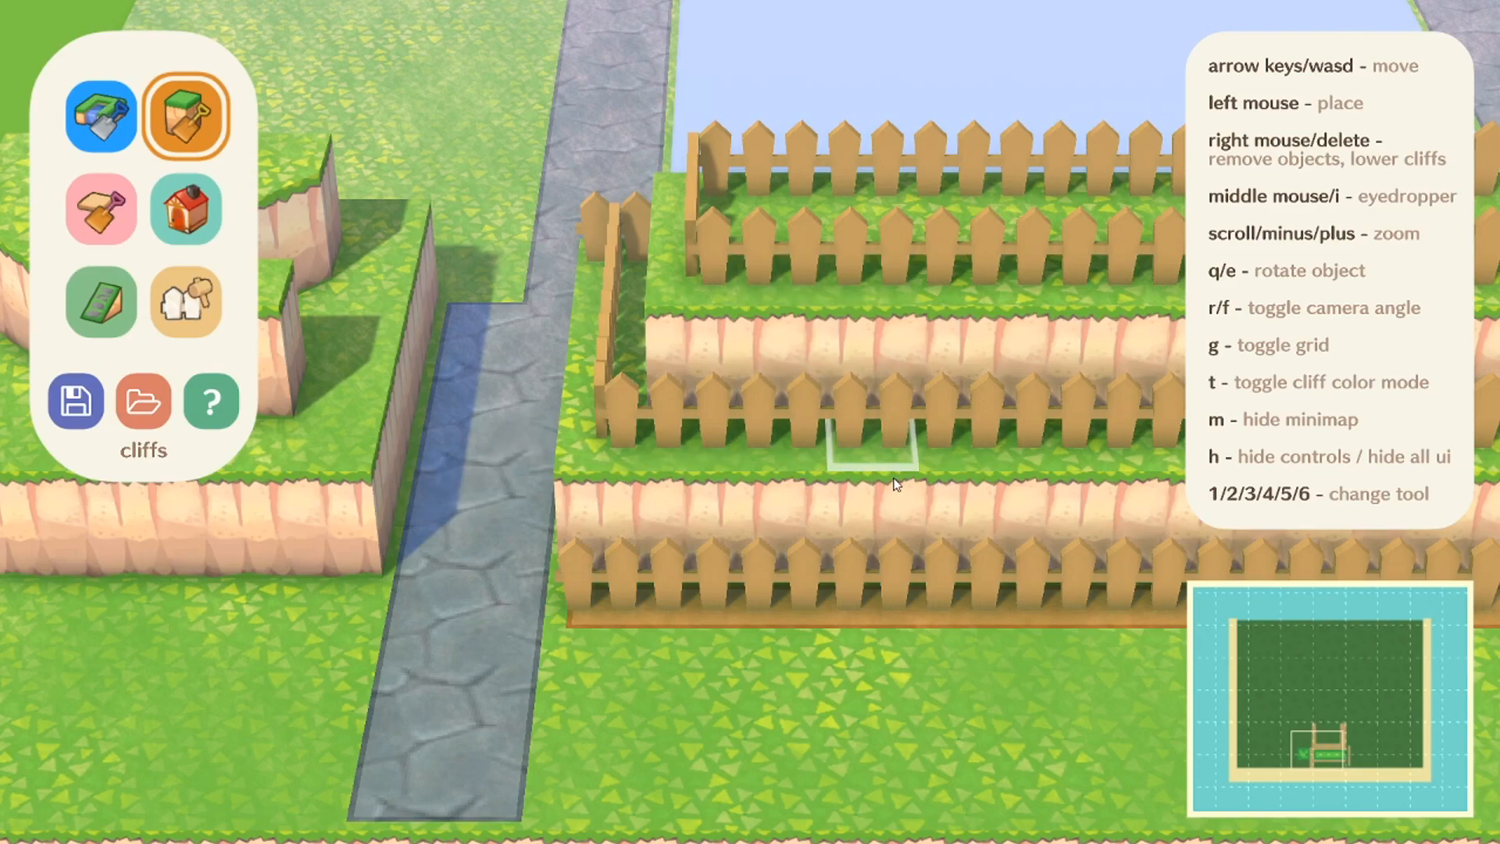
left_click(186, 209)
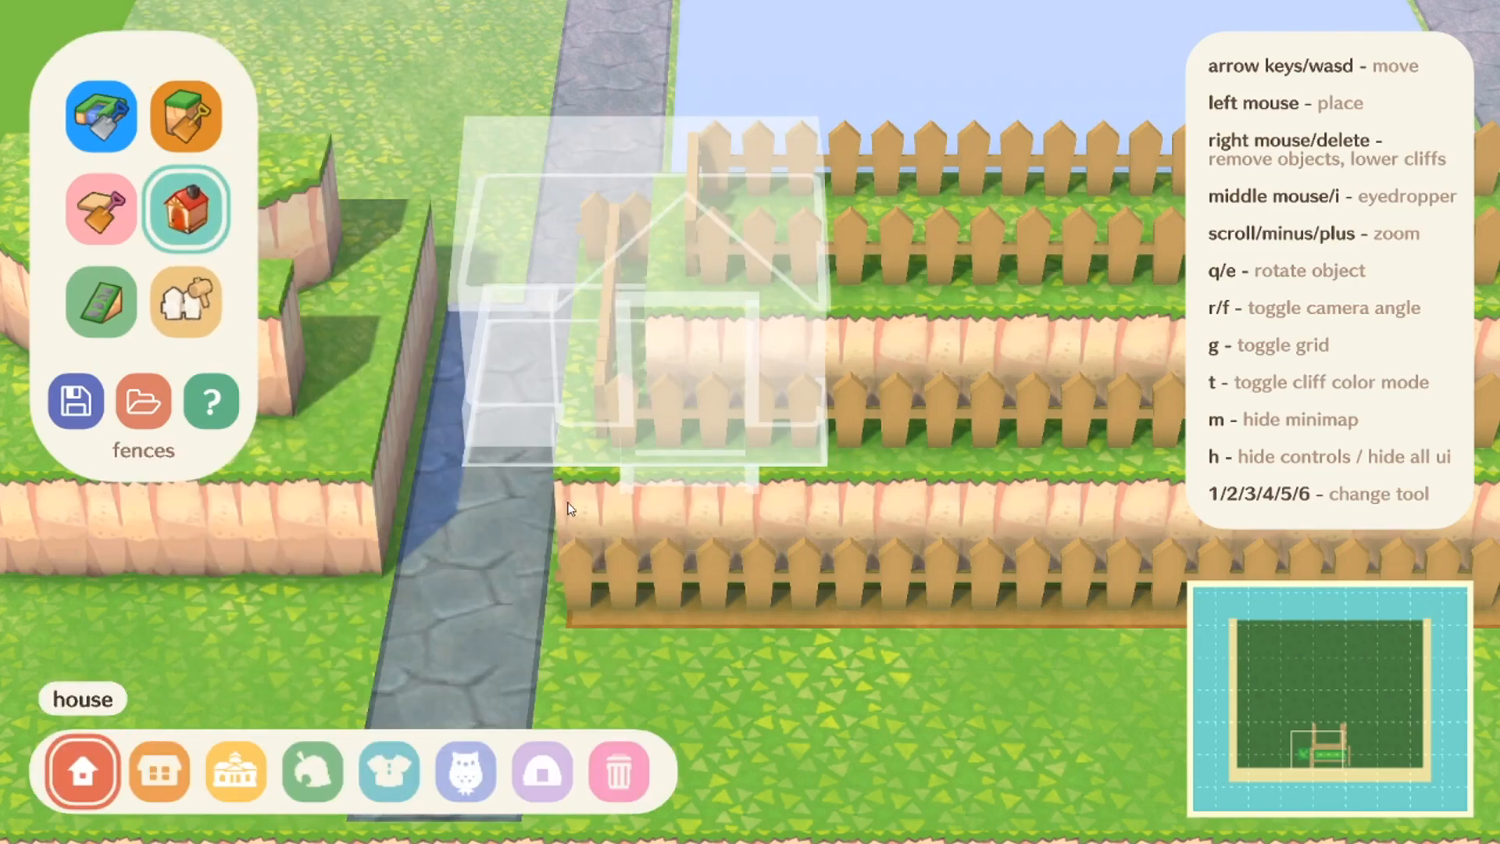
key("a")
key("w")
left_click(561, 261)
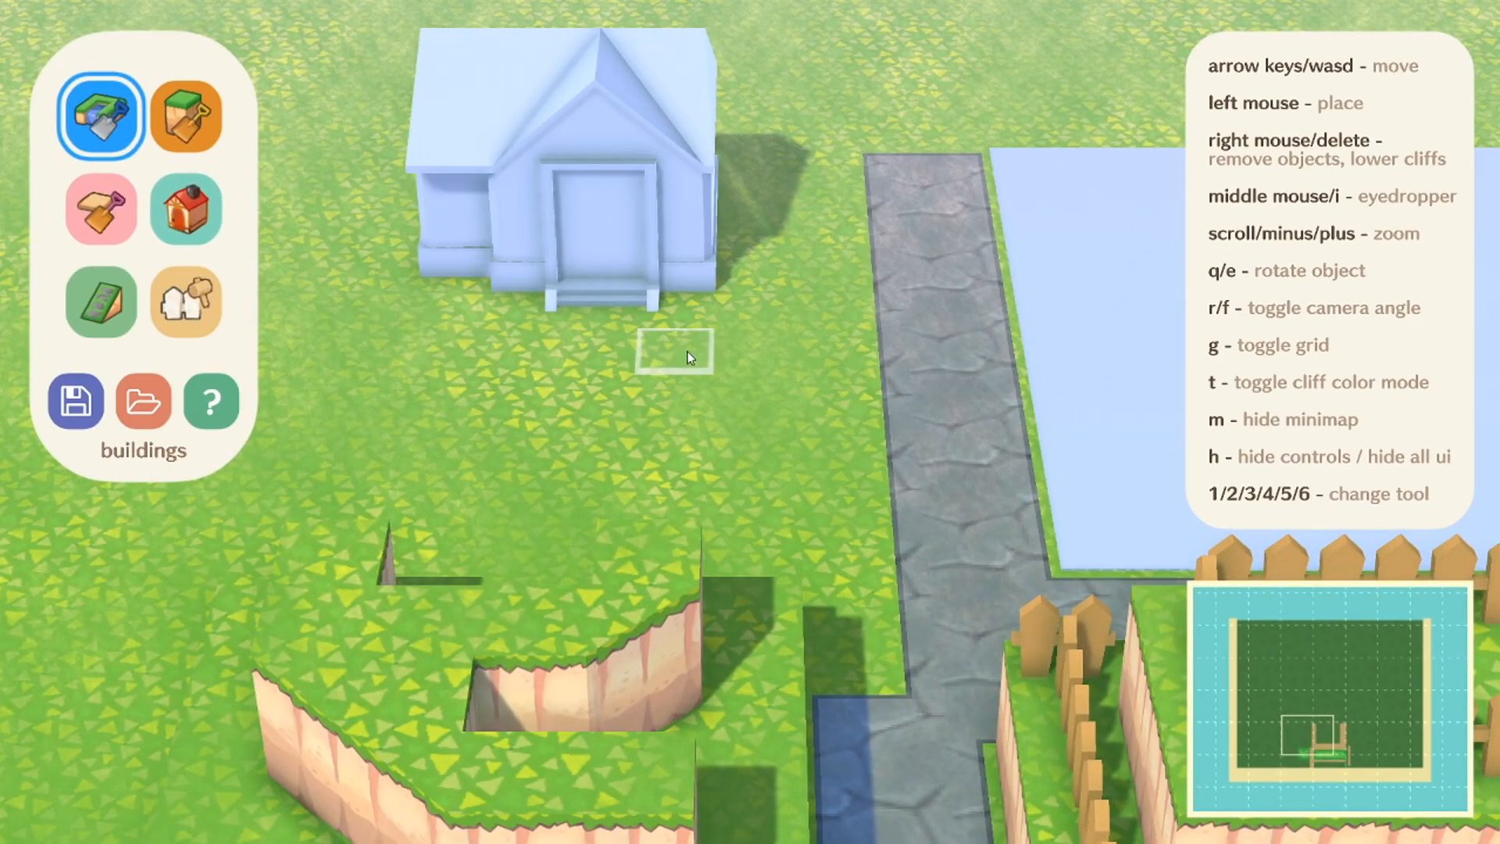
Step: Raise a row of four cliff tiles on the grass in front of the house
key("w")
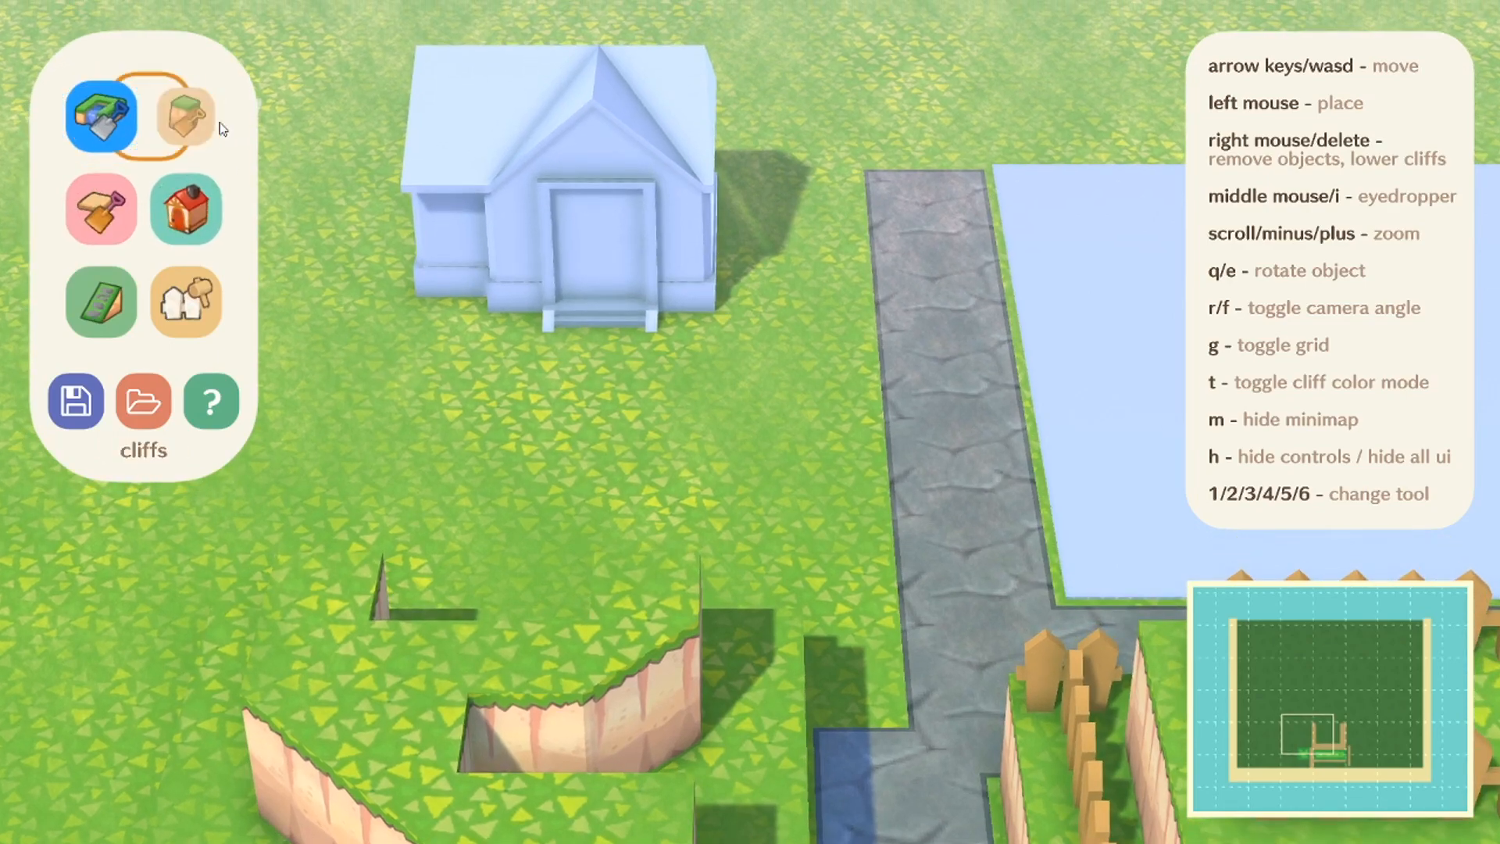
left_click(186, 117)
key("w")
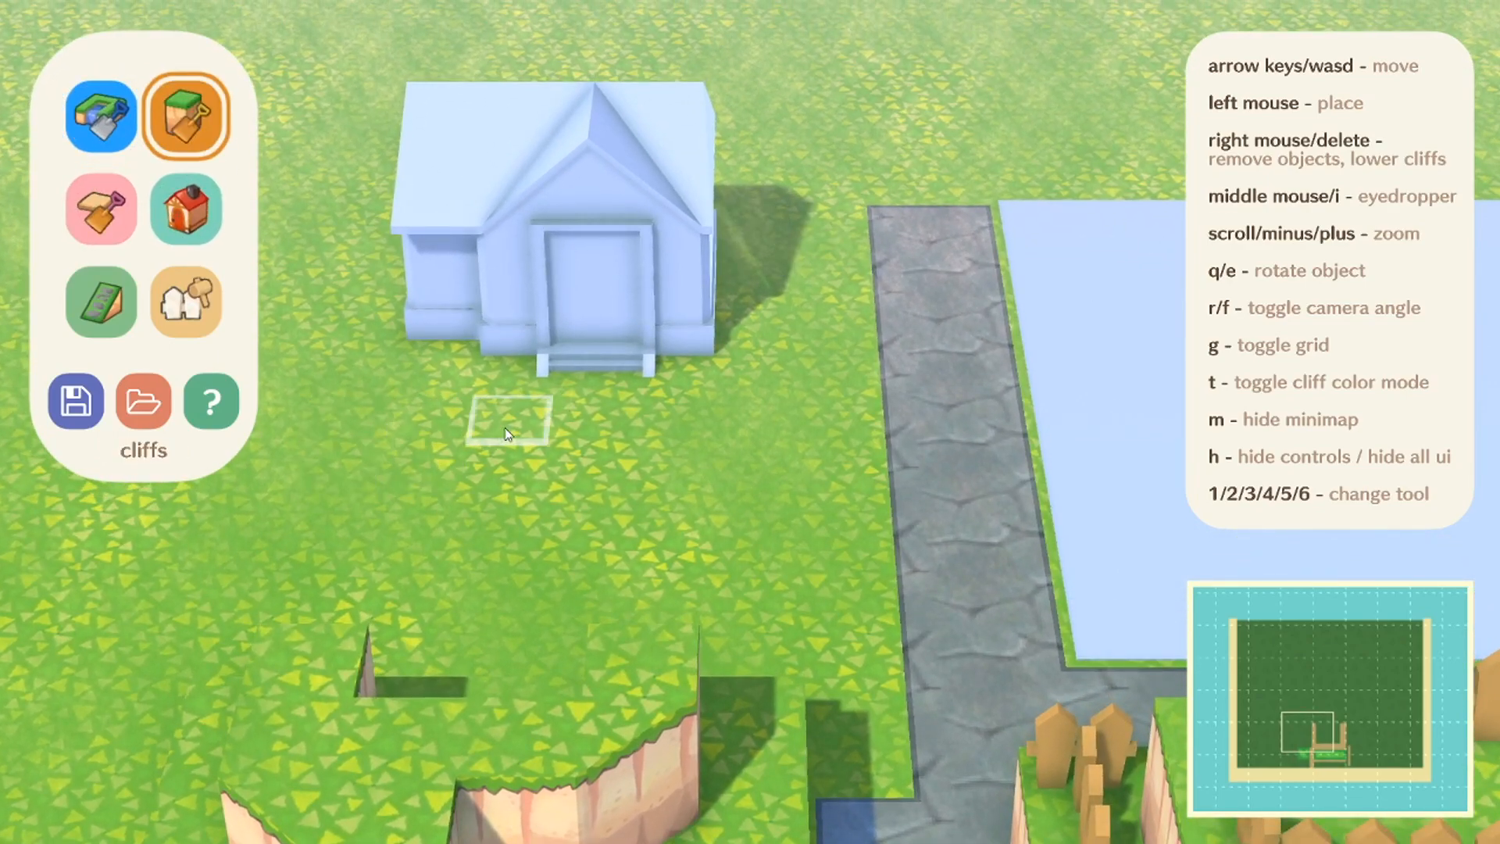
left_click(406, 468)
left_click(498, 471)
left_click(592, 472)
left_click(676, 468)
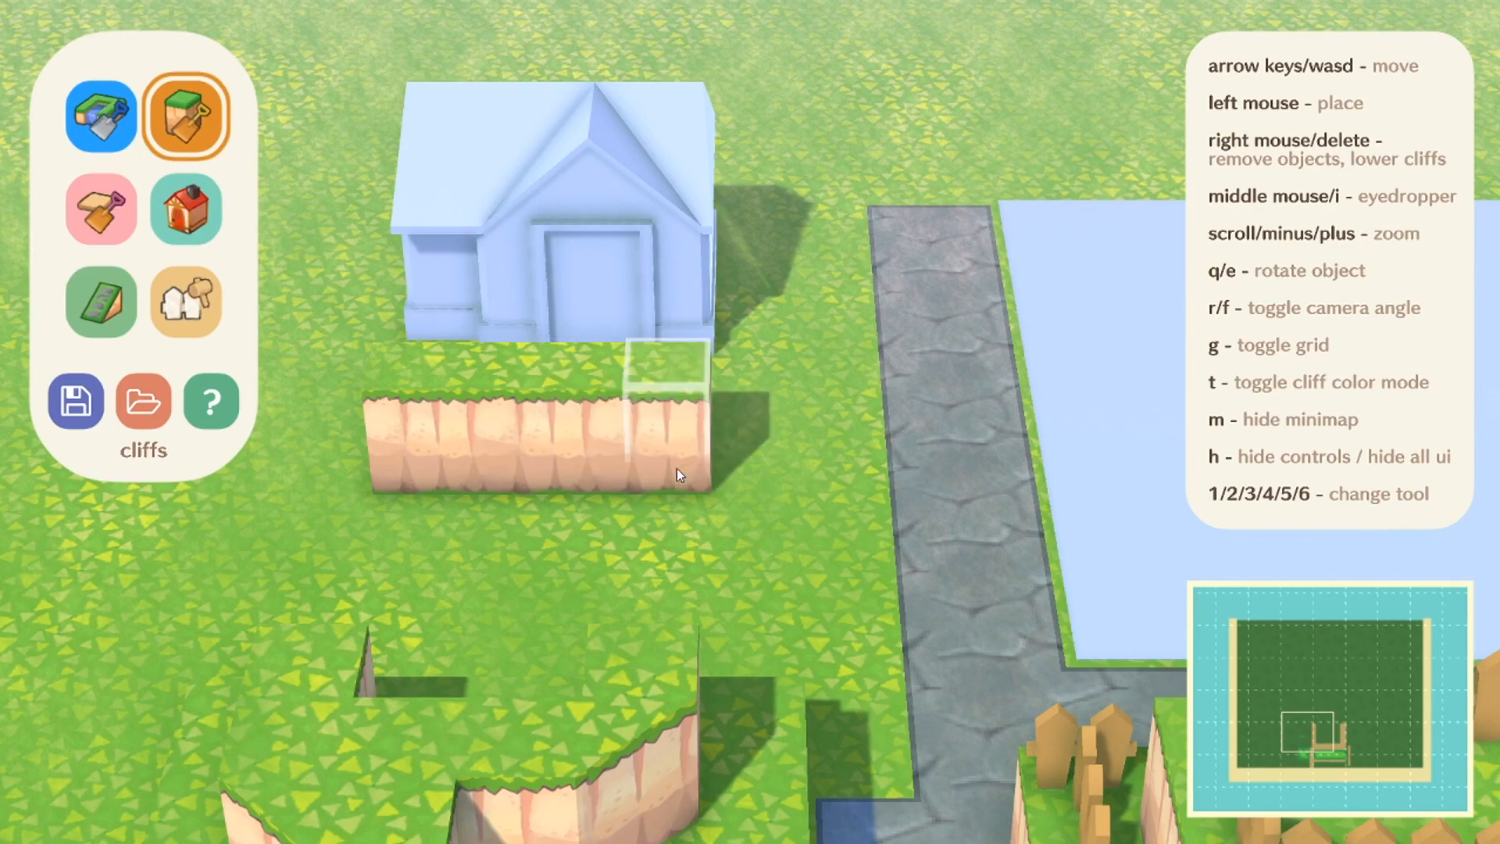
Step: Raise a column of four cliff tiles on the grass strip between the house and the stone path
key("d")
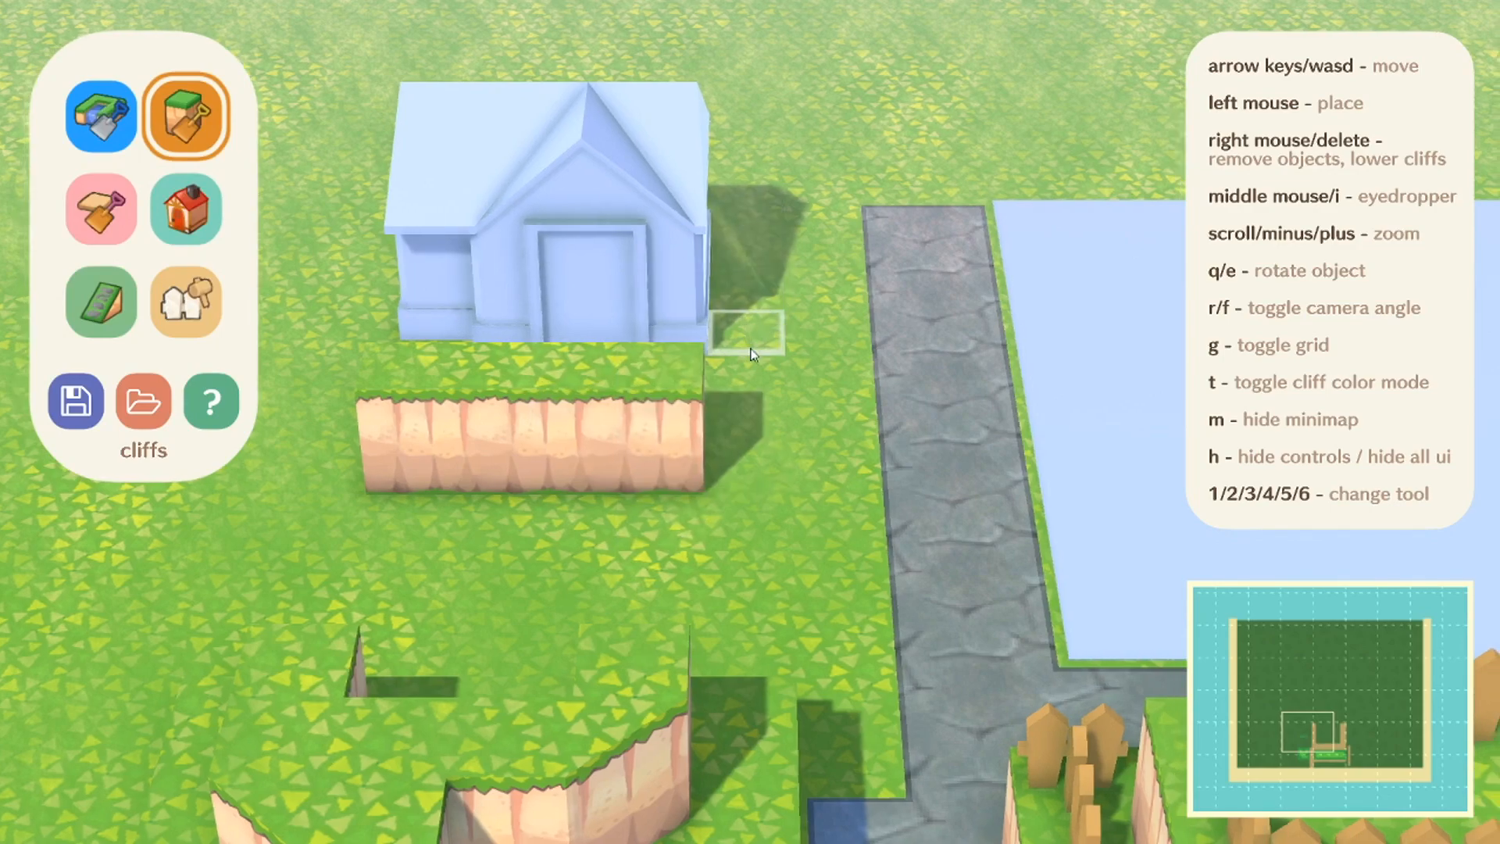
key("d")
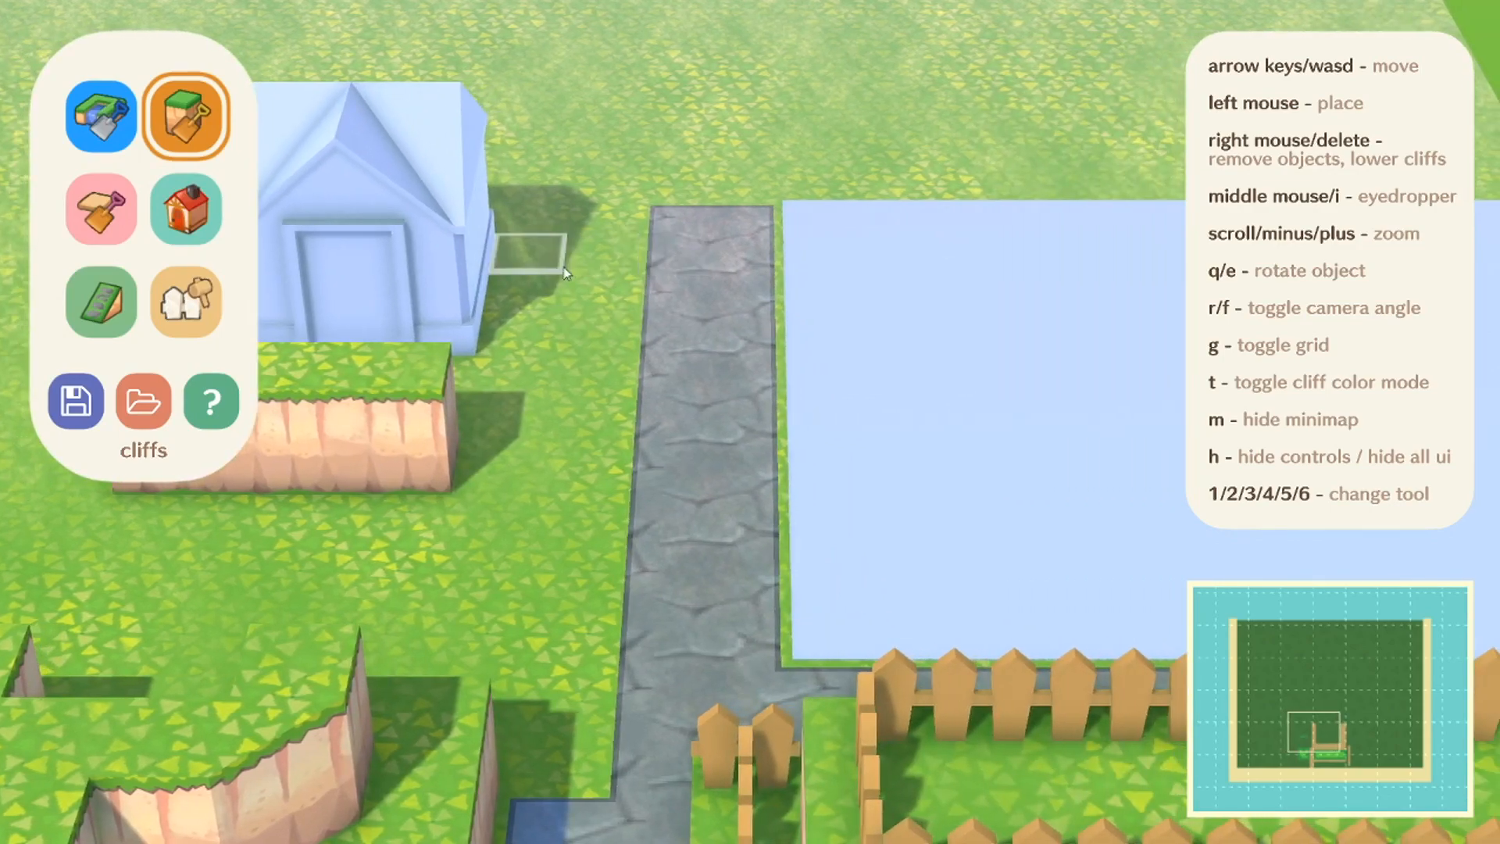
left_click(586, 264)
left_click(578, 294)
left_click(579, 338)
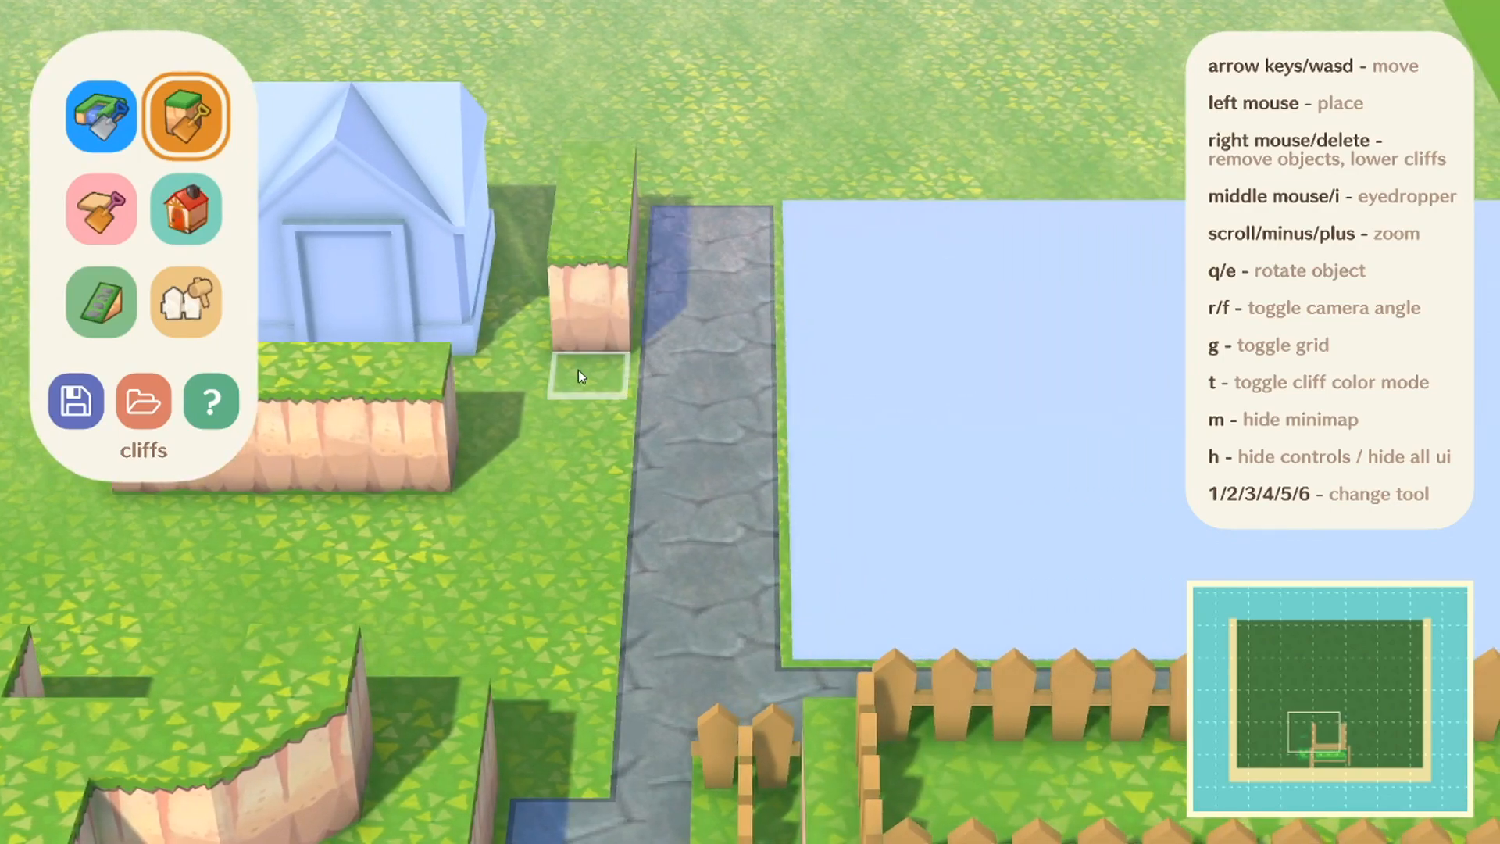
left_click(578, 370)
key("a")
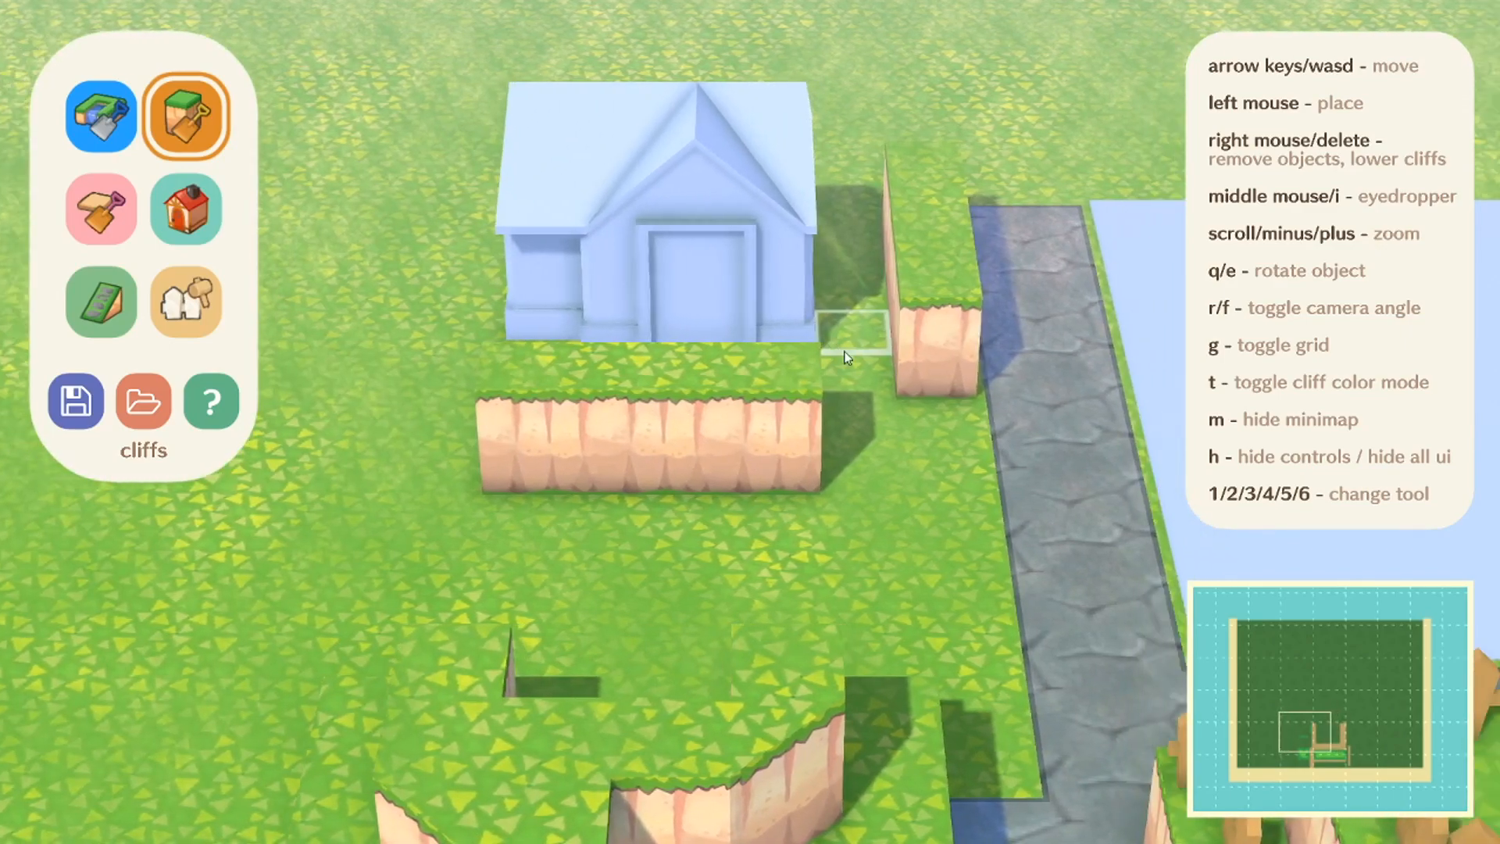
Step: Look over the built area around the house, the cliff blocks, the stone path, the fenced terraces and the open grass behind
key("d")
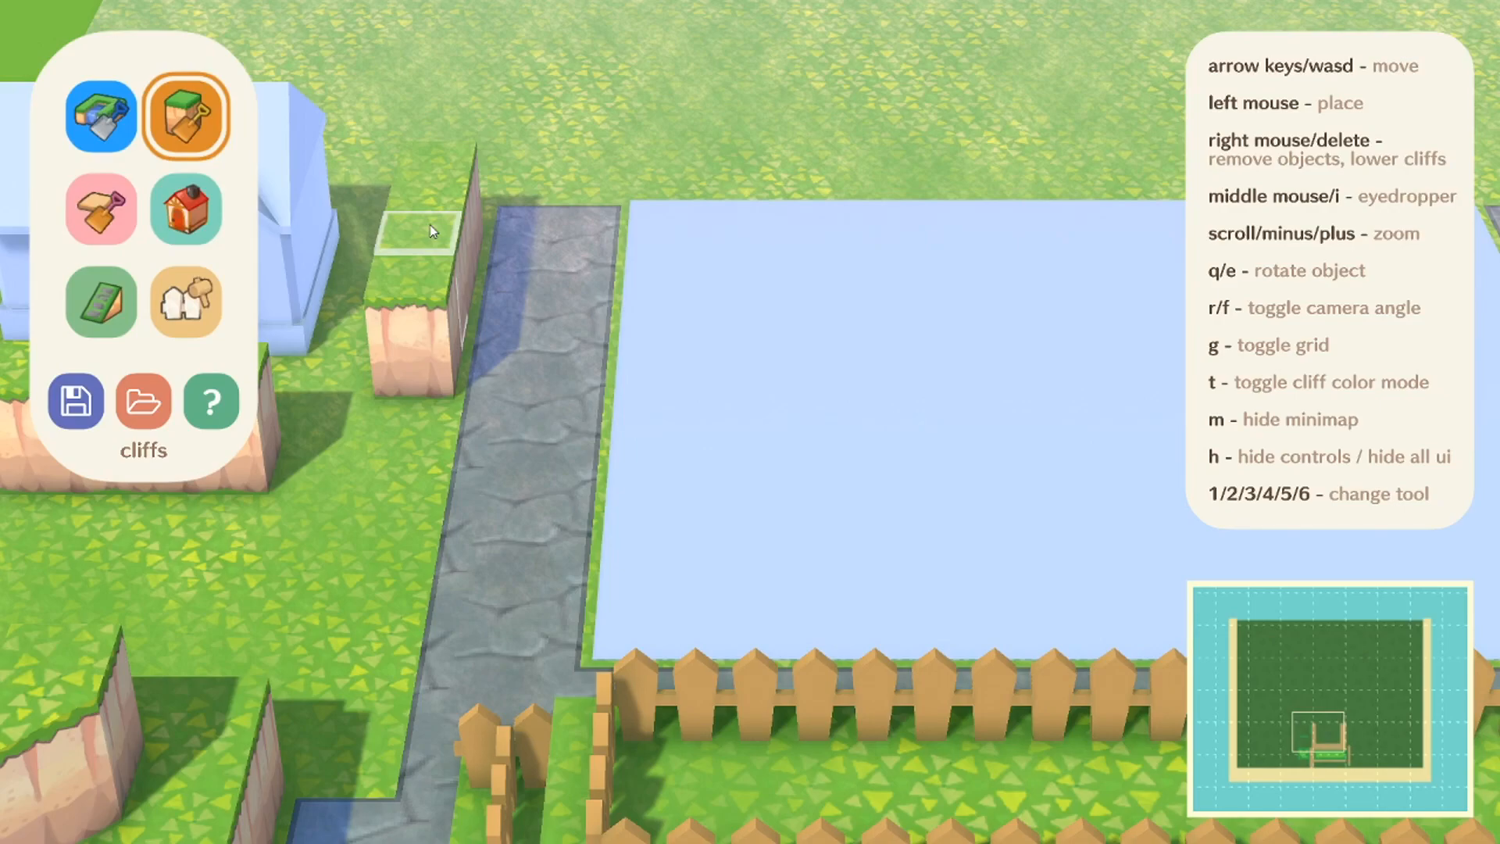
key("a")
key("s")
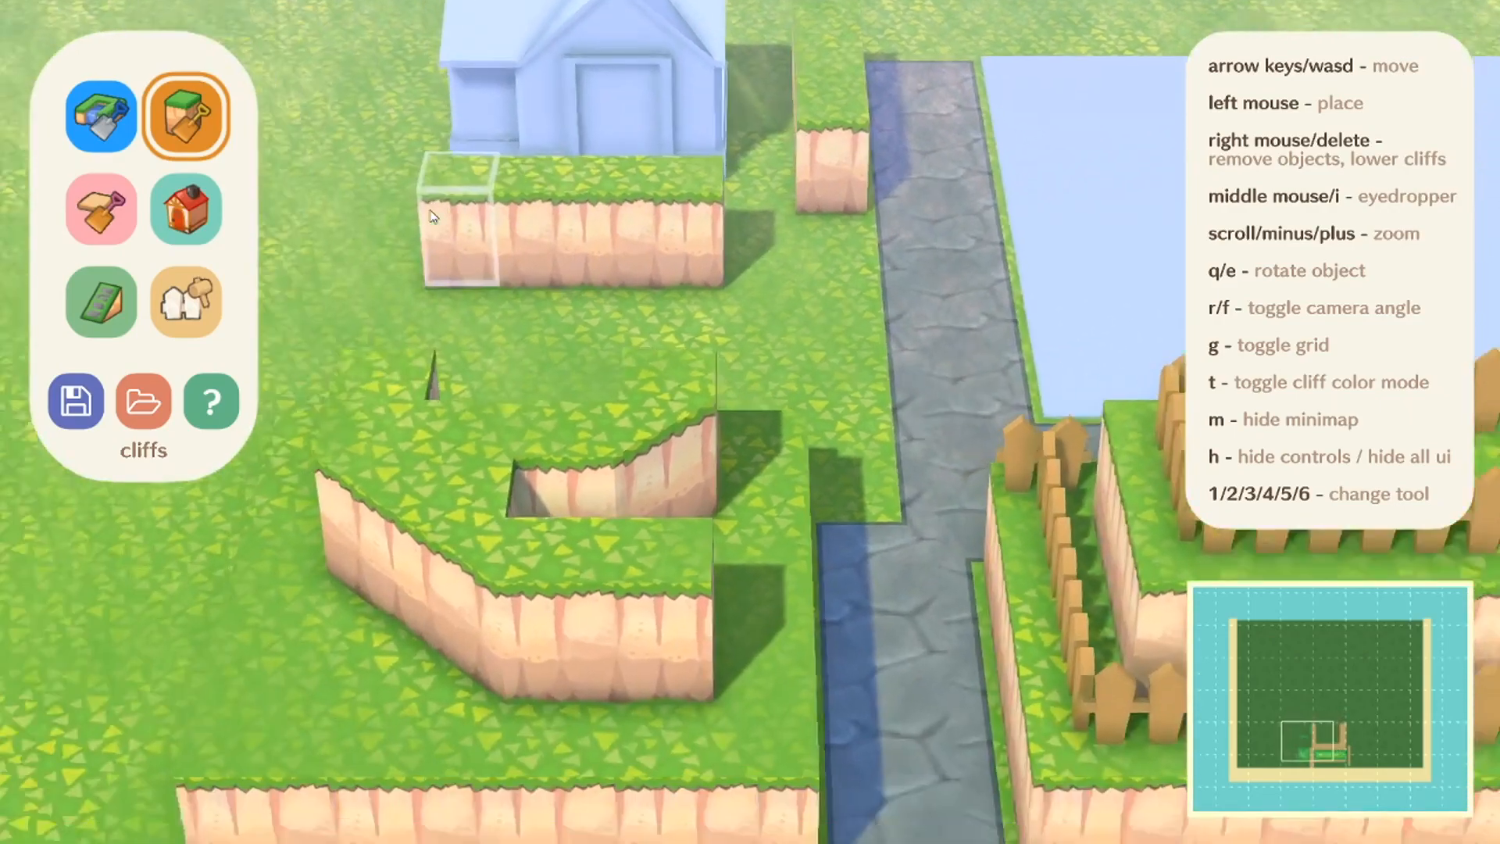
key("d")
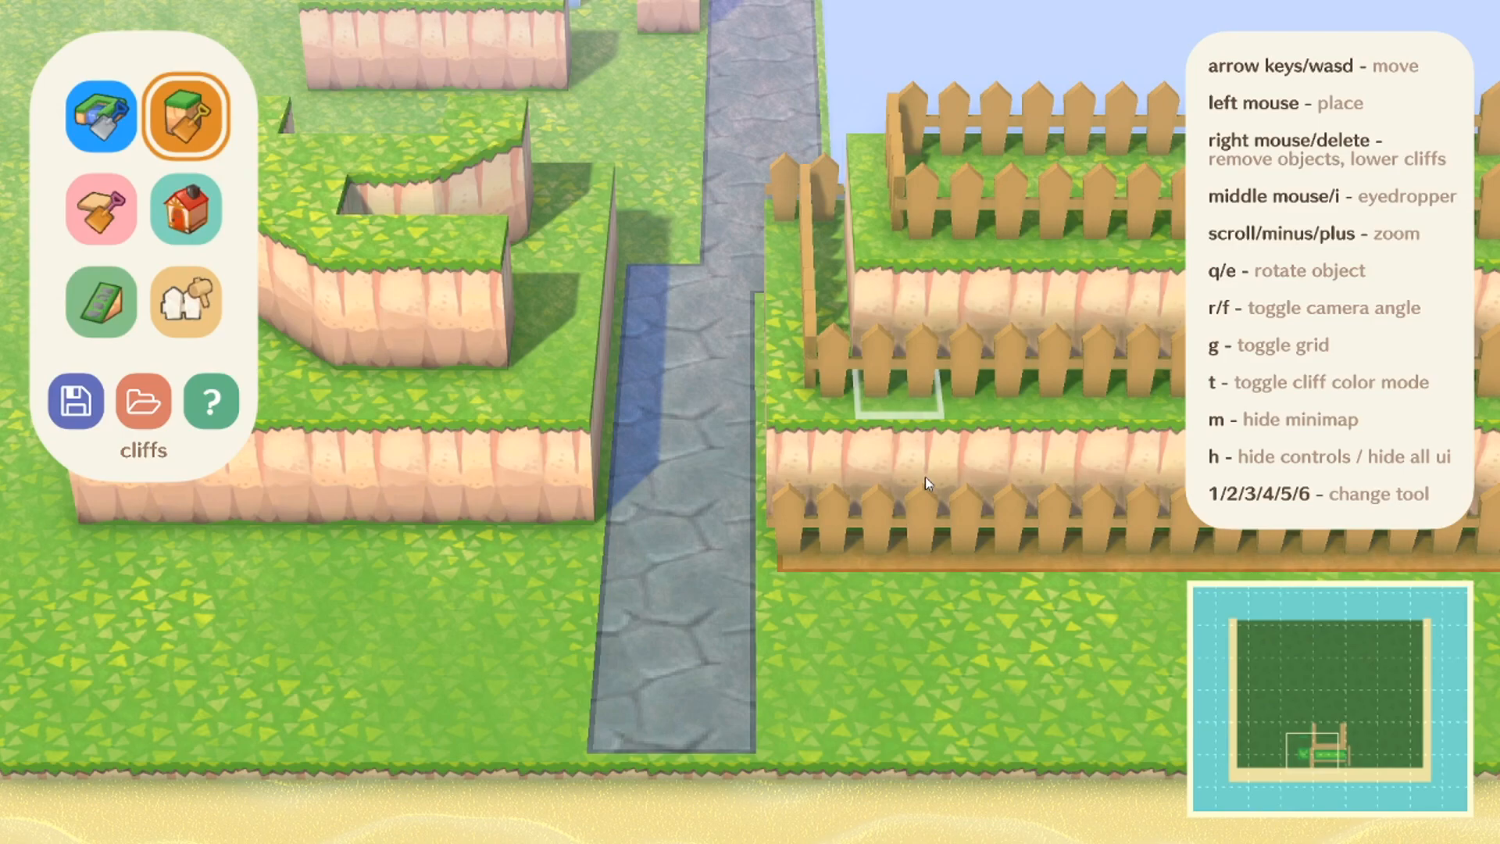
key("w")
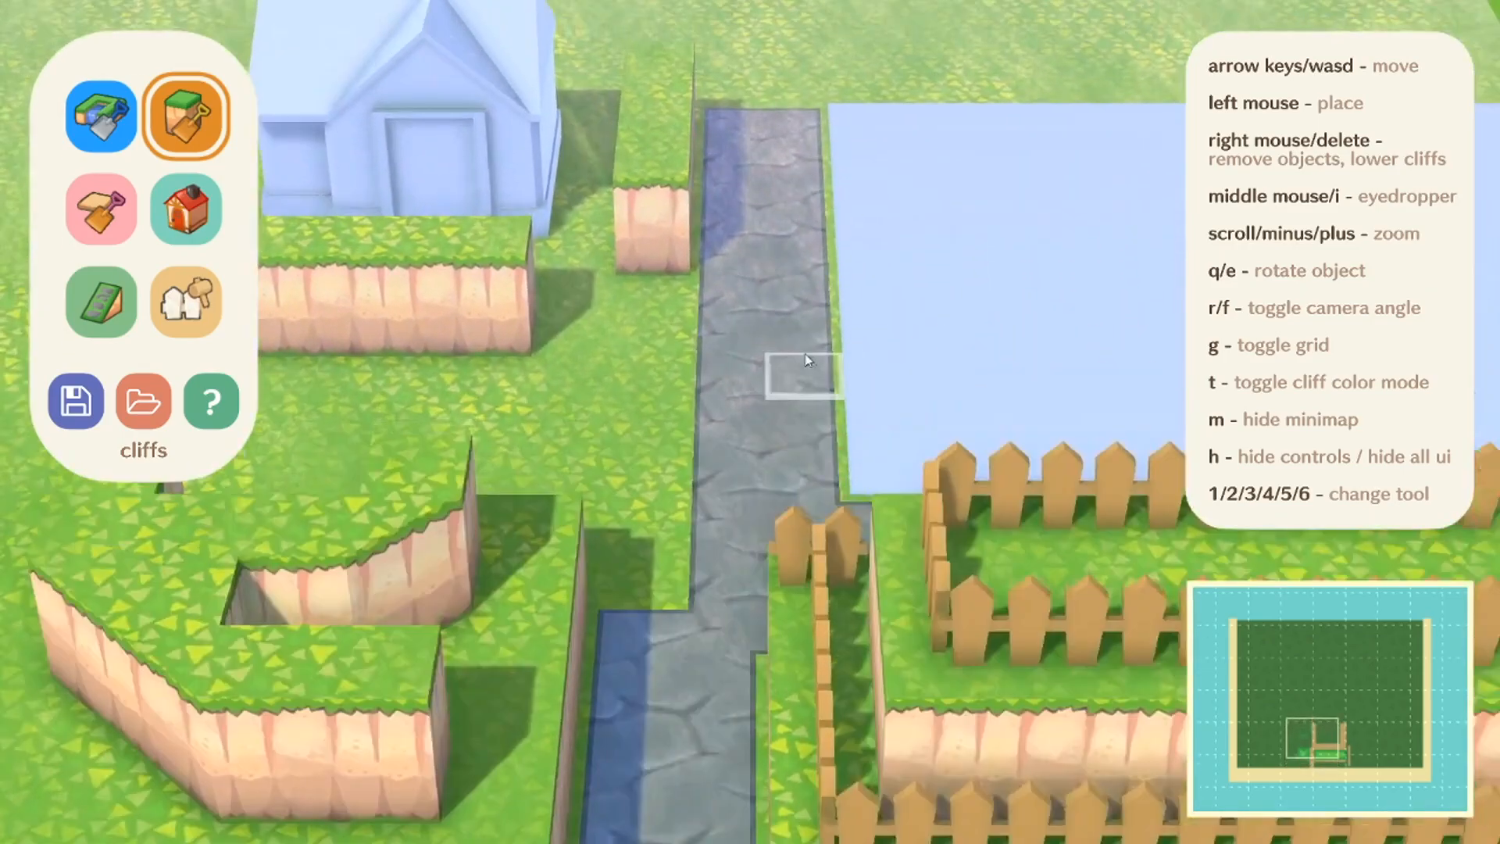
key("w")
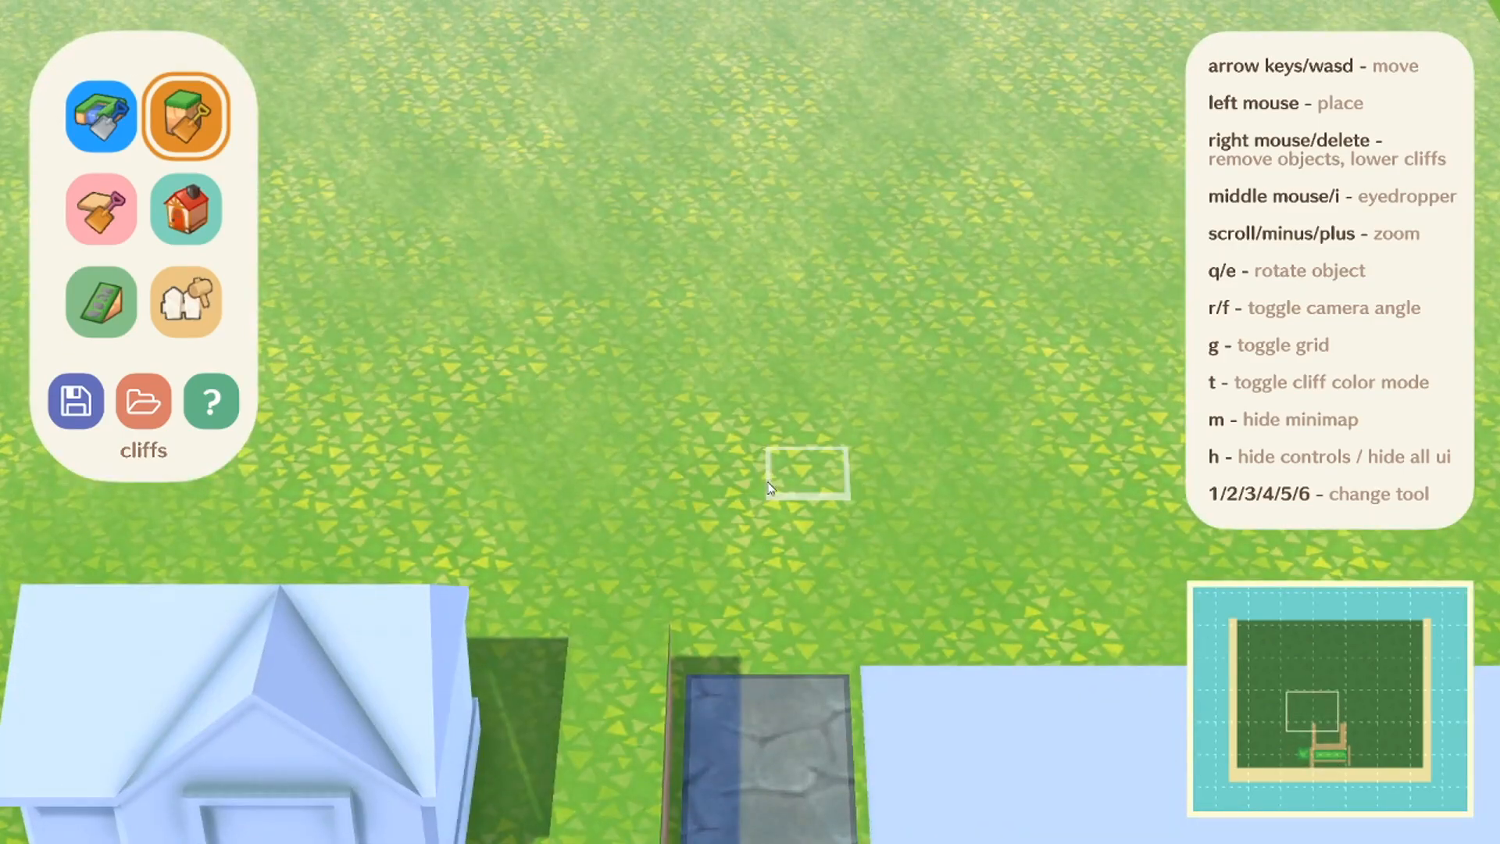
key("d")
key("d")
key("s")
left_click(87, 119)
key("a")
key("s")
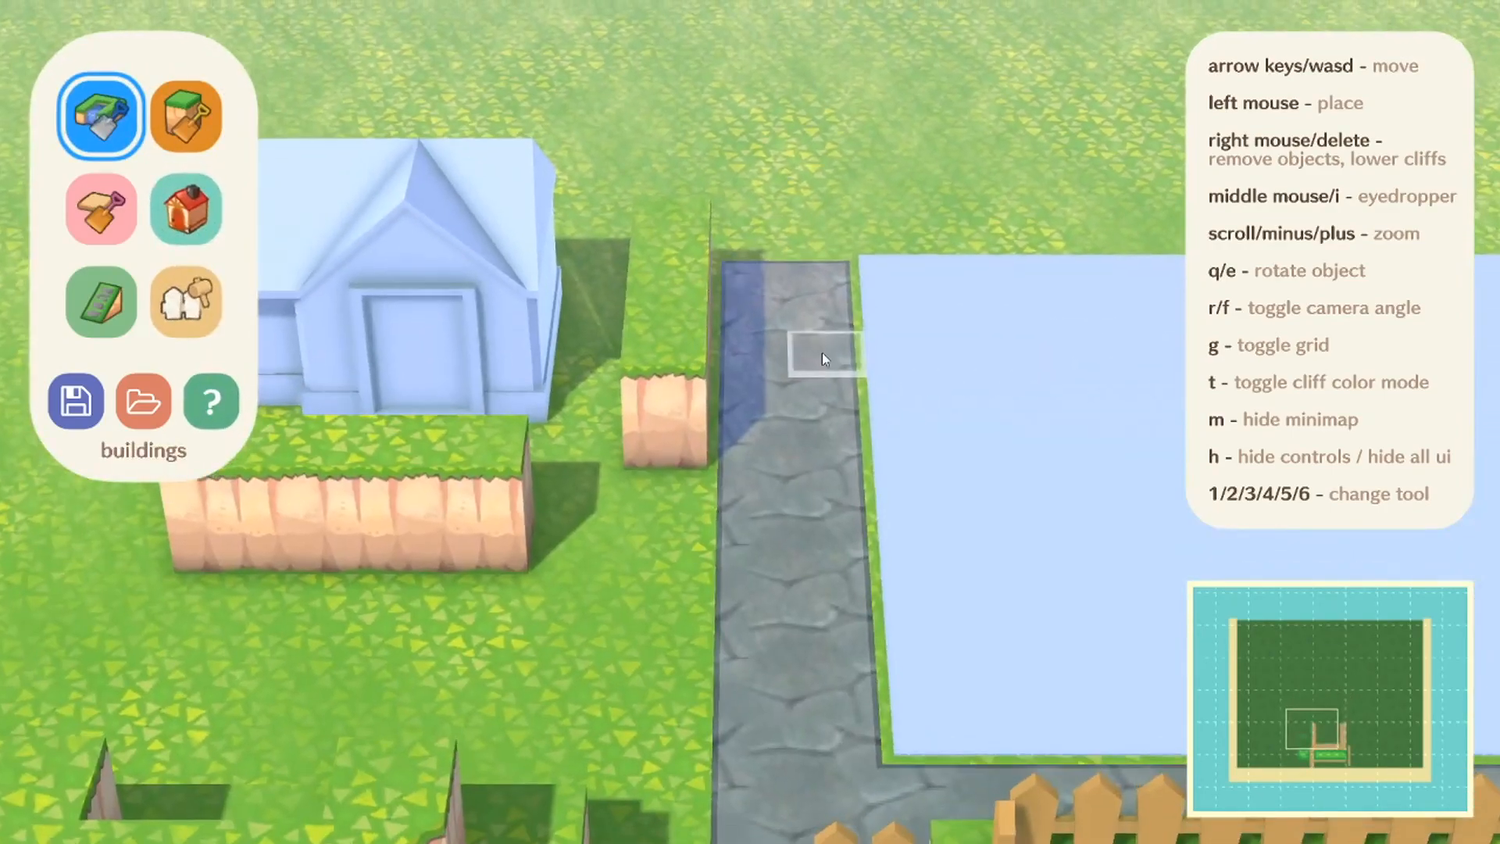
key("w")
key("d")
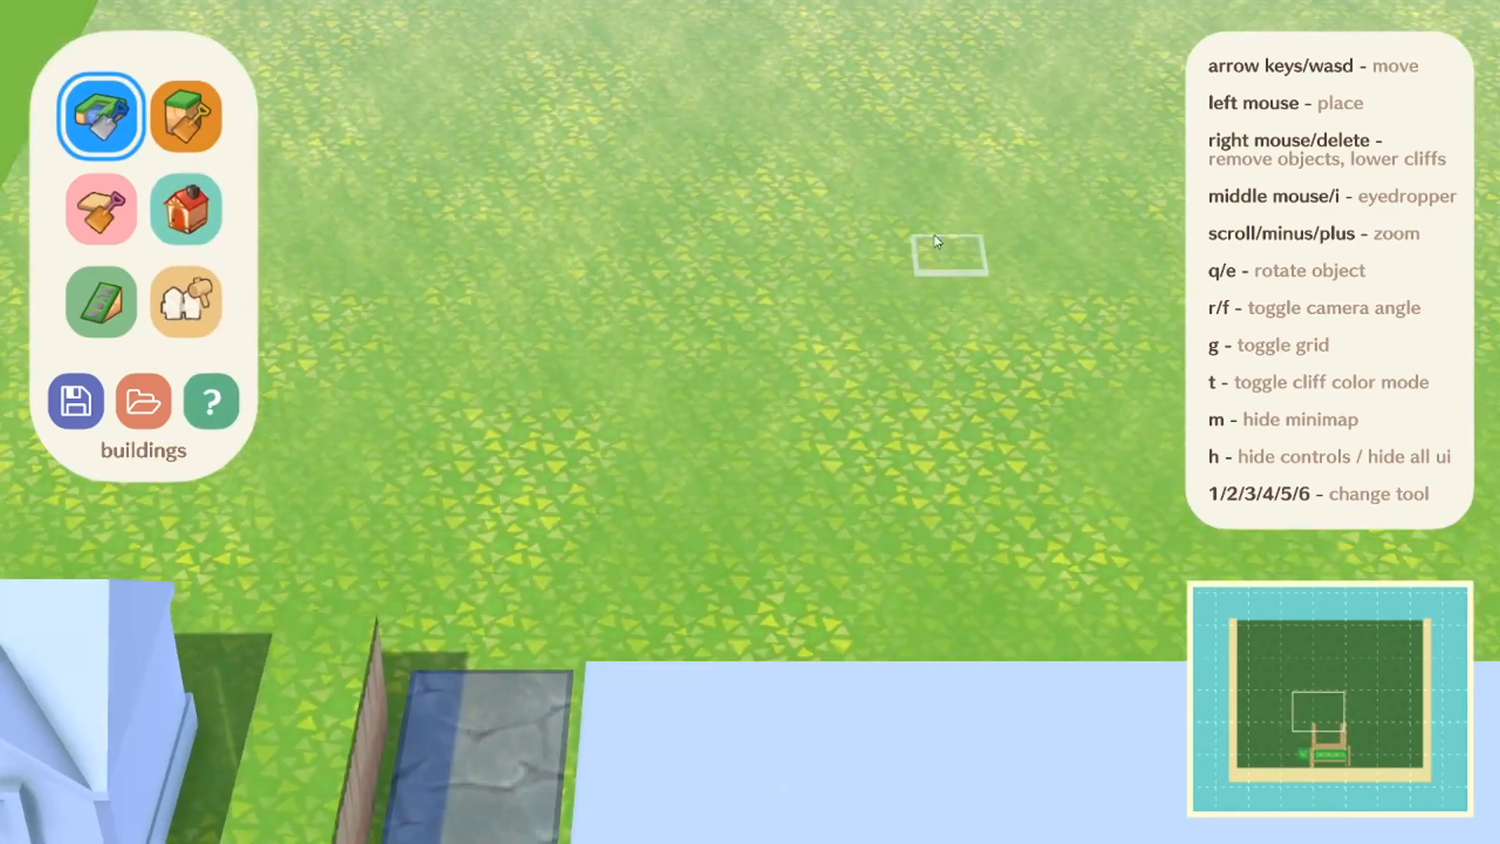
key("s")
key("a")
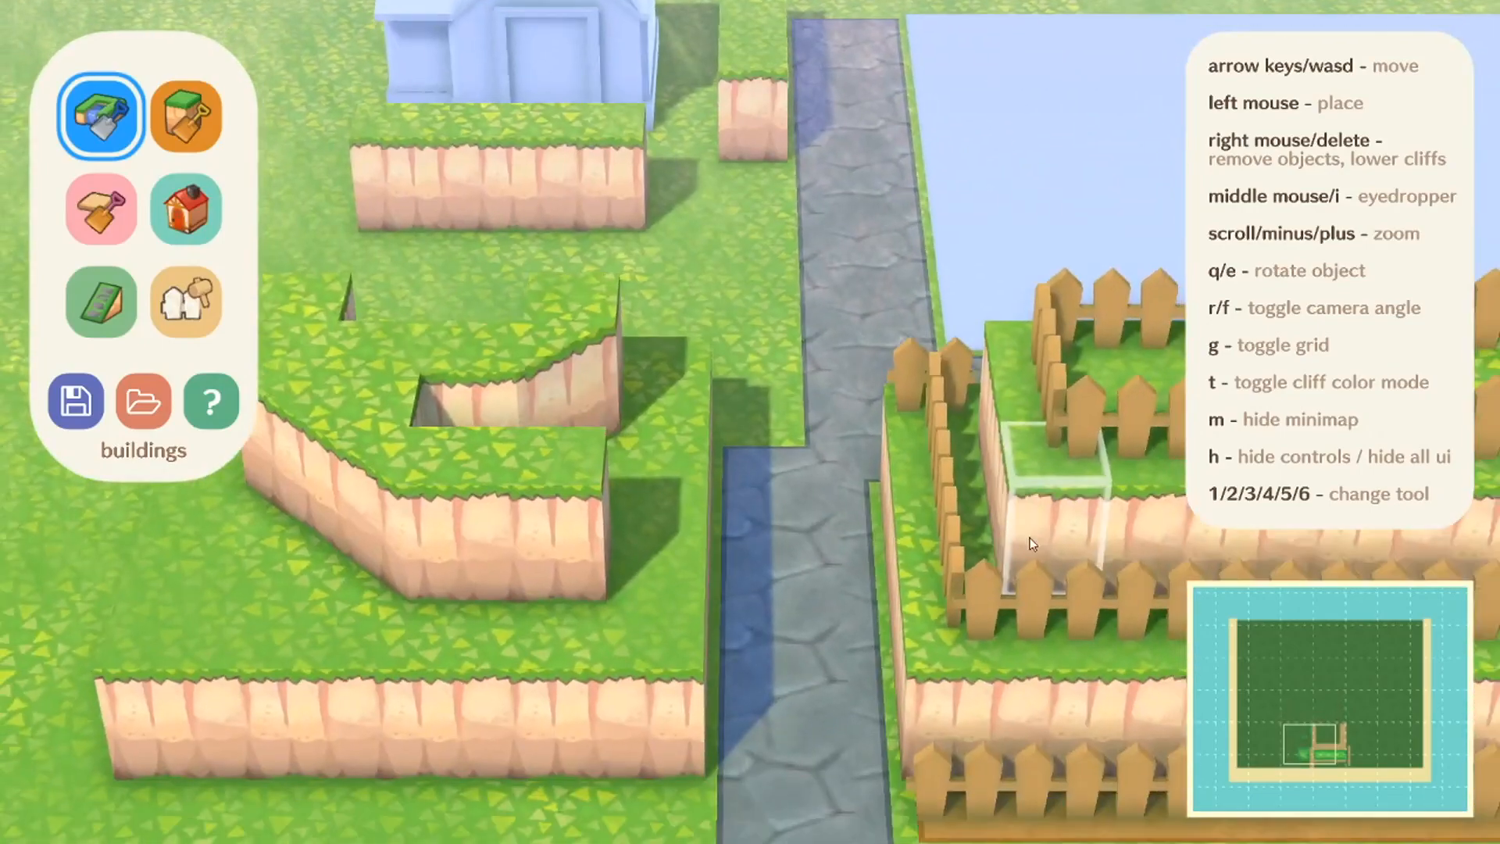
key("s")
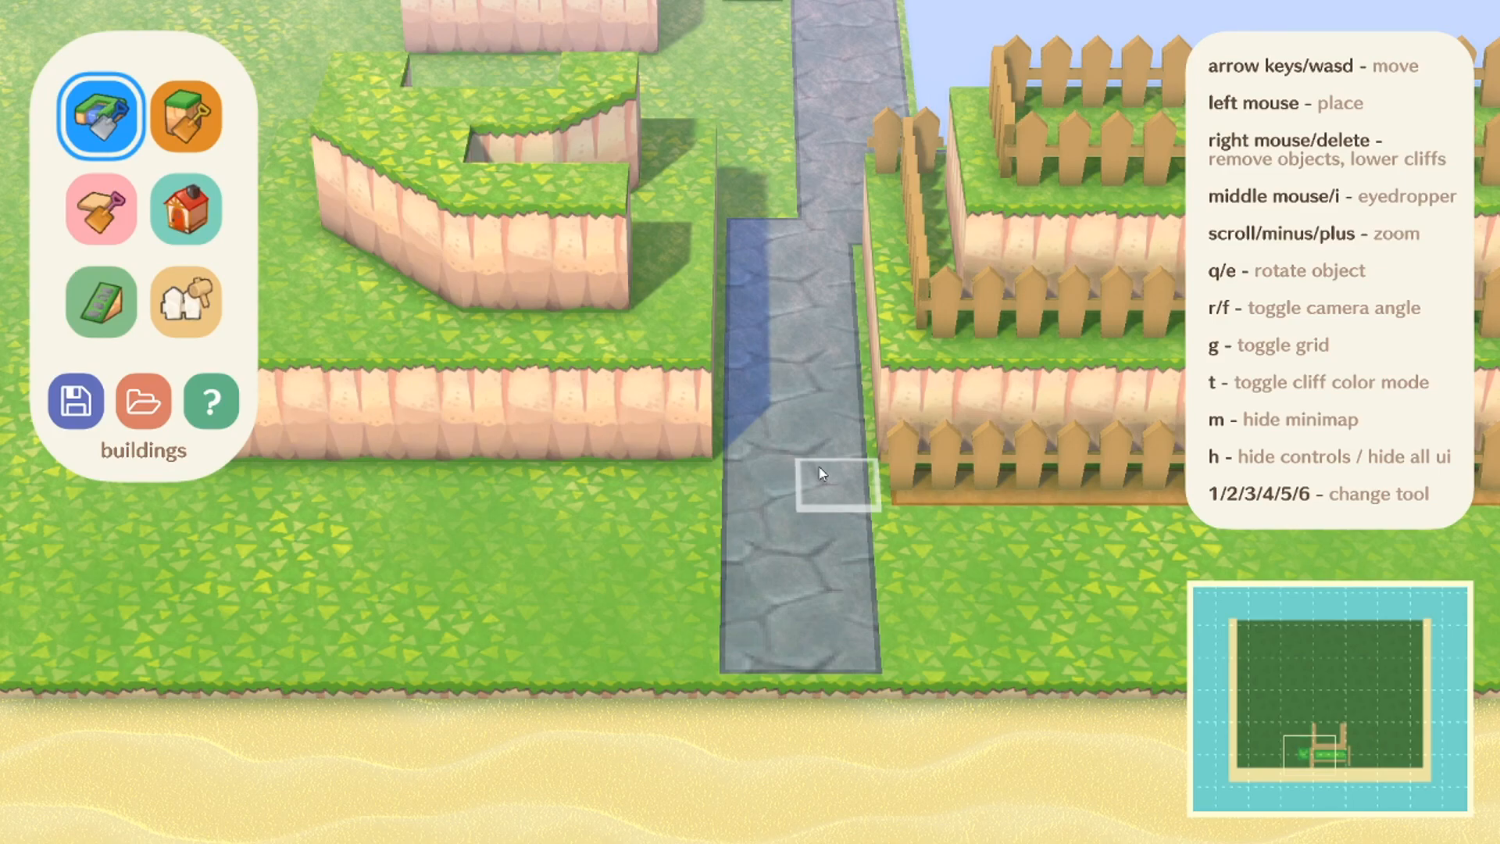
key("w")
Step: Place a plaza on the open grass beyond the far end of the stone path, behind the house
left_click(186, 209)
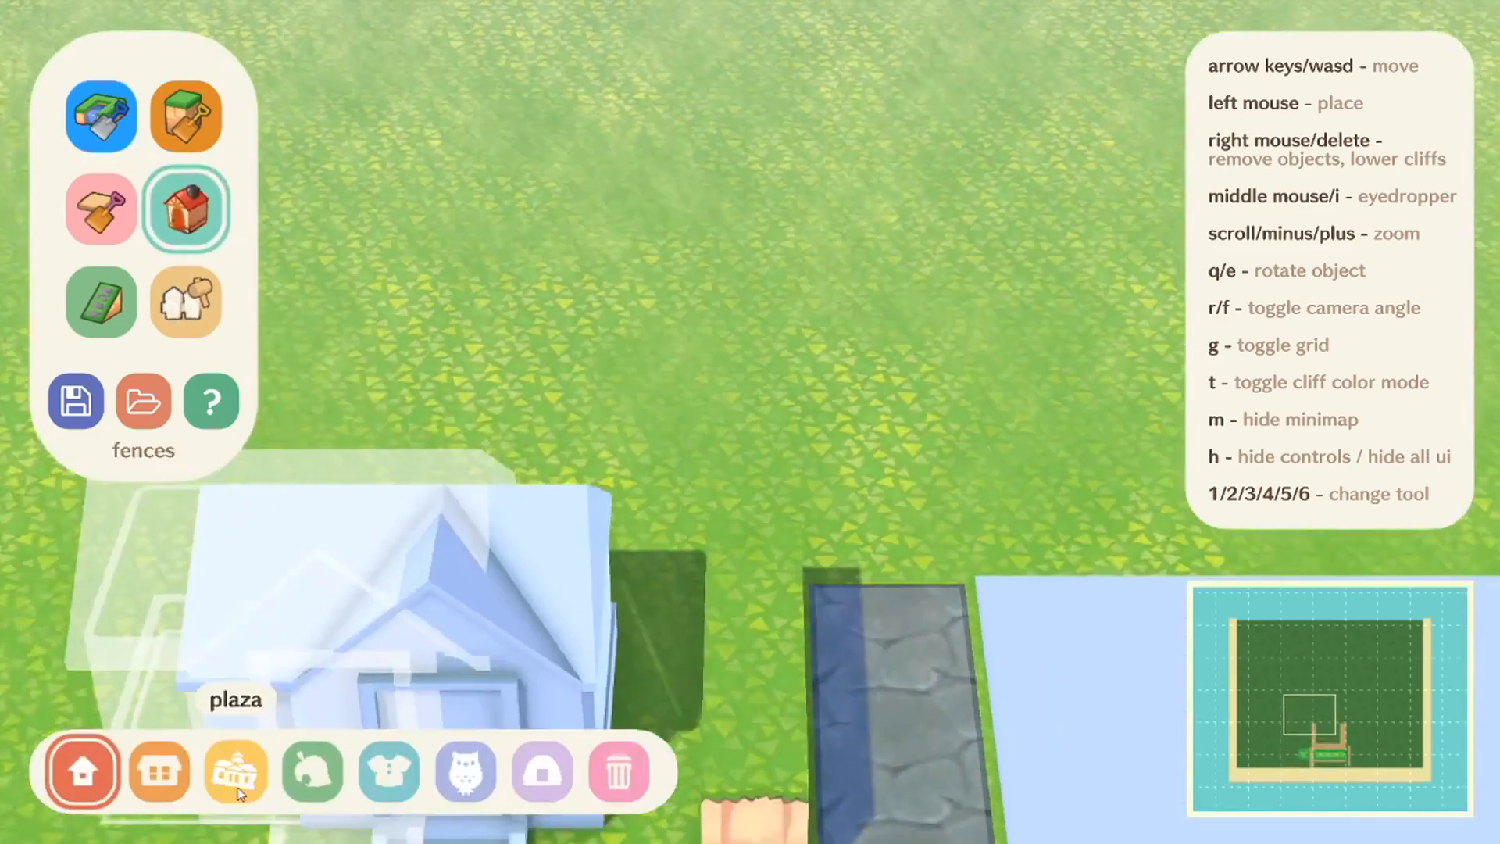
left_click(236, 772)
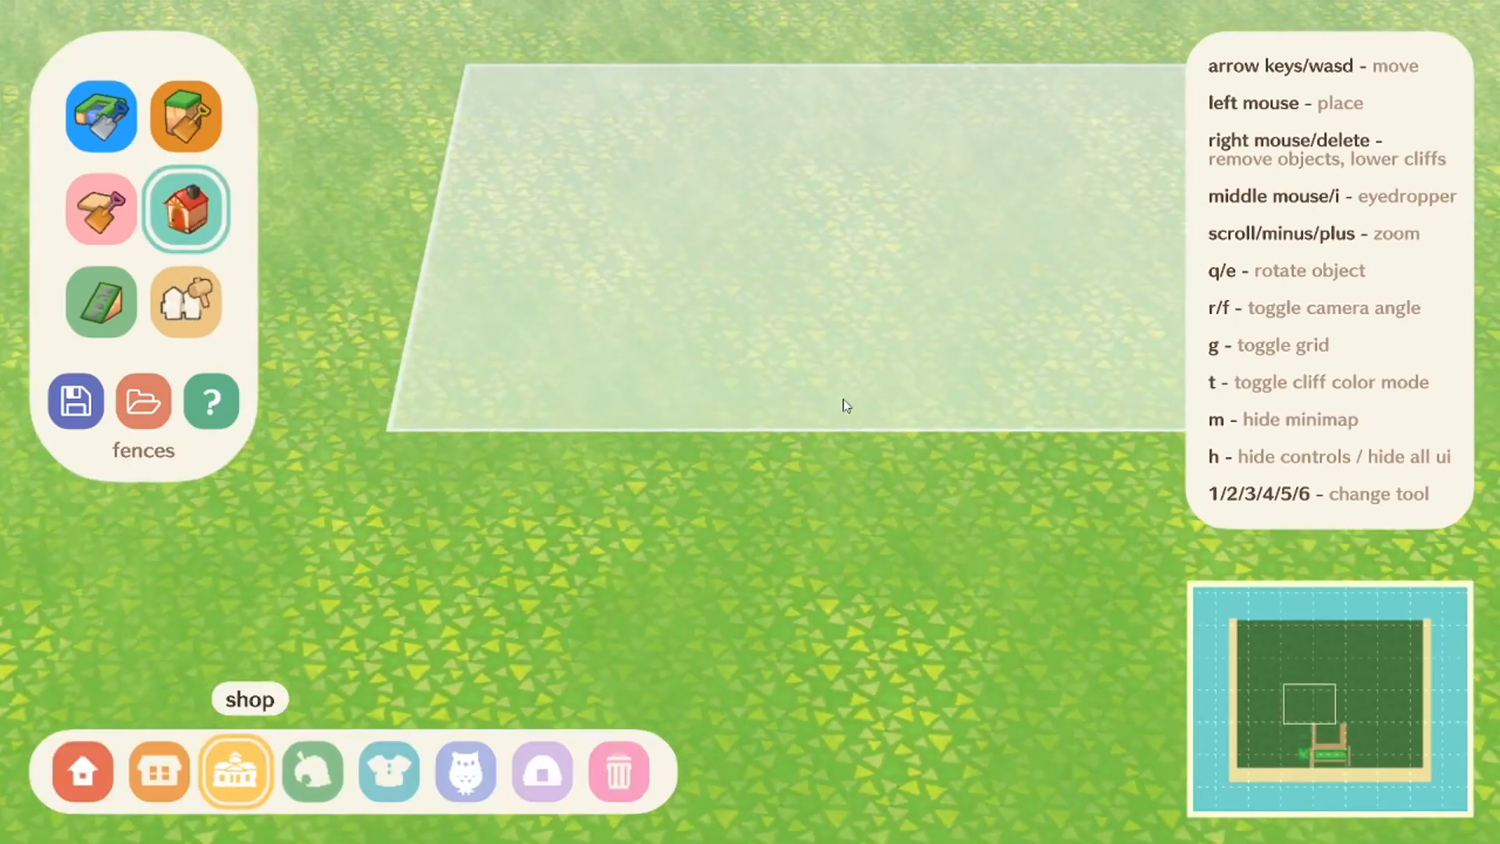
key("s")
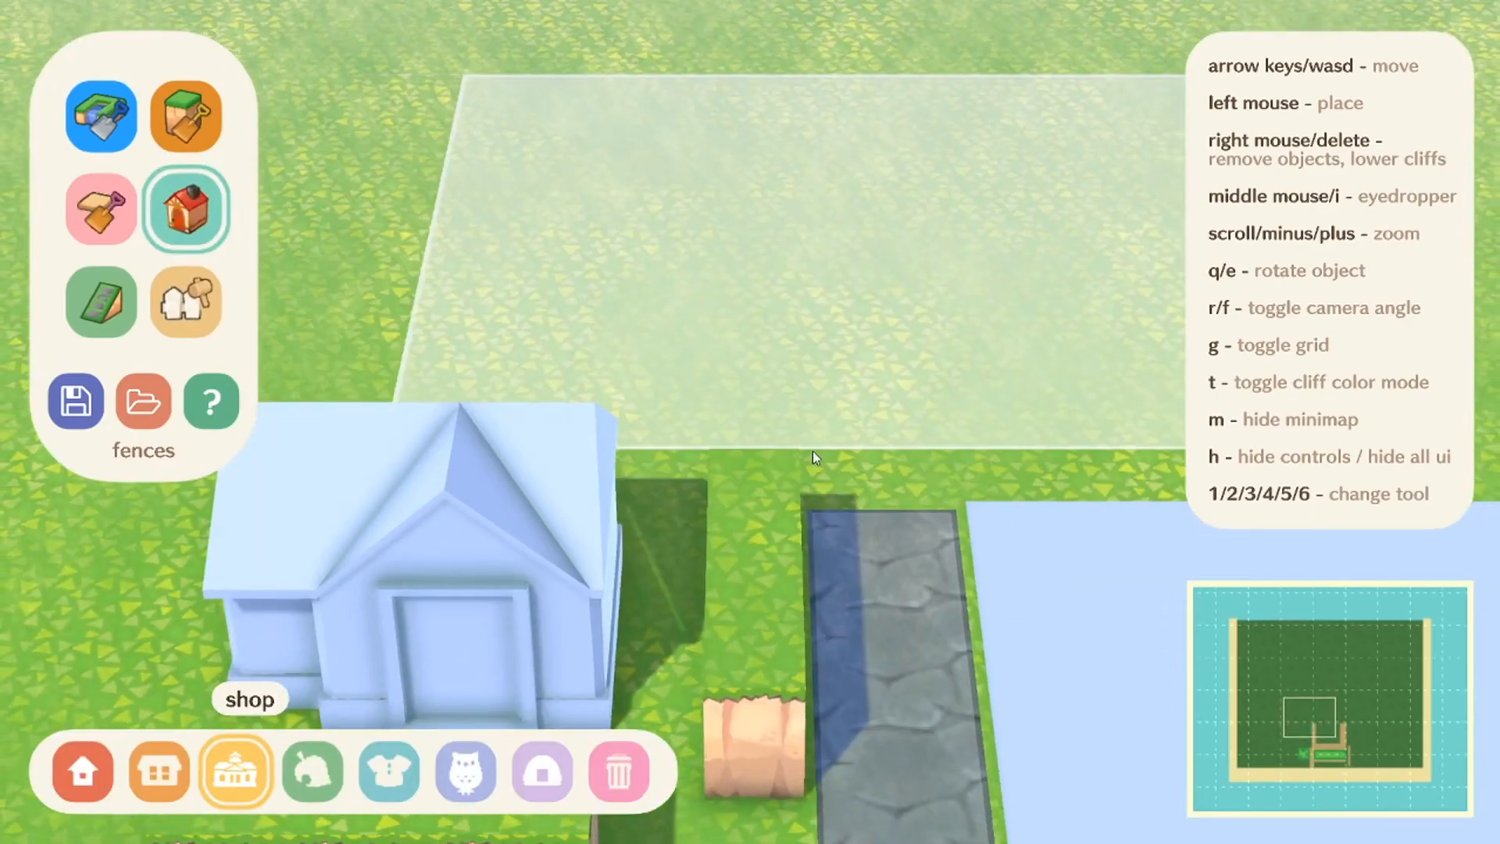
key("d")
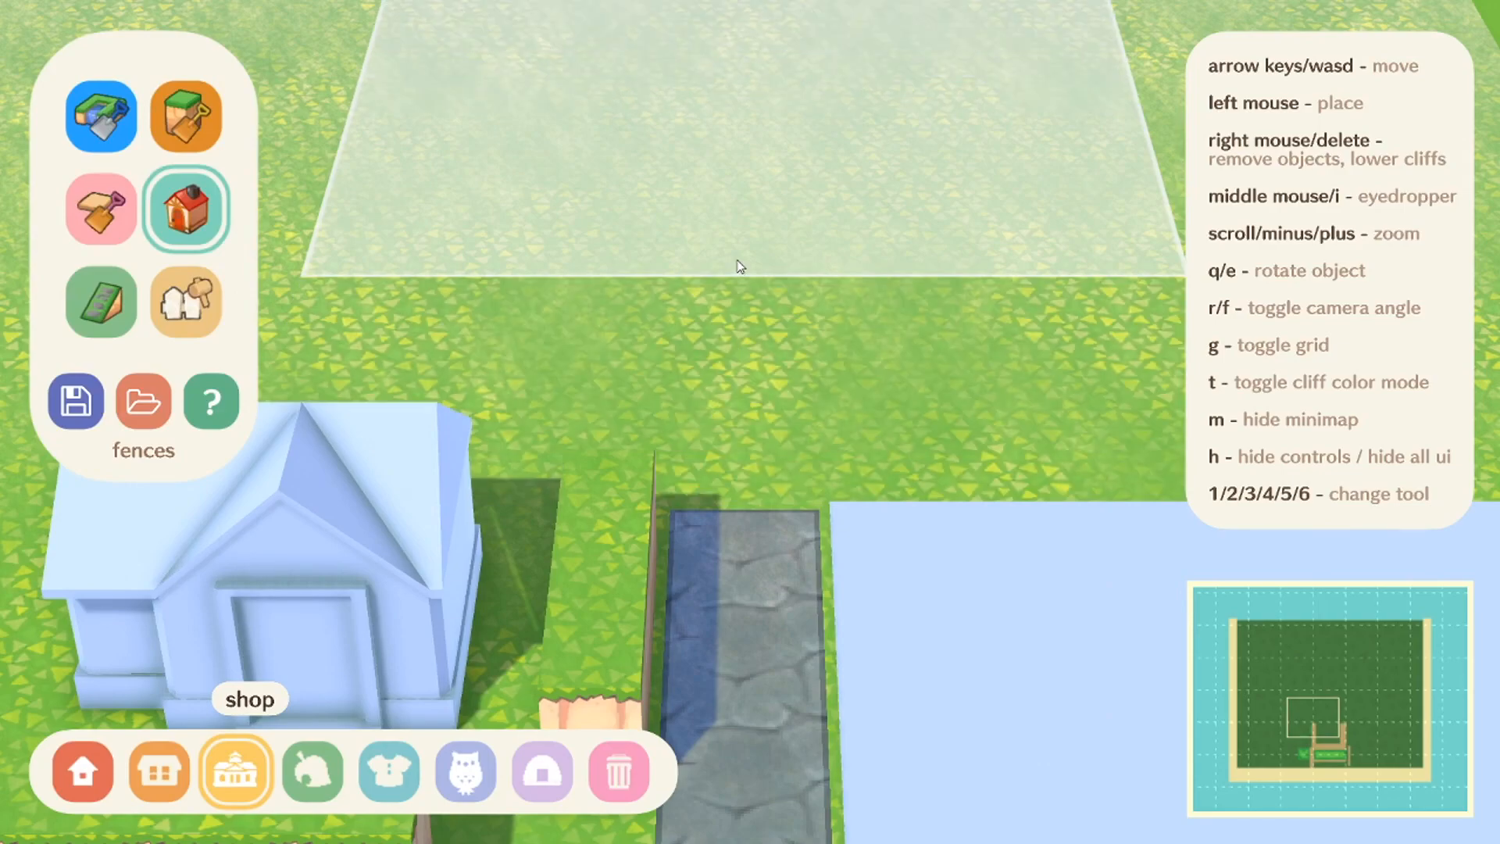
left_click(738, 263)
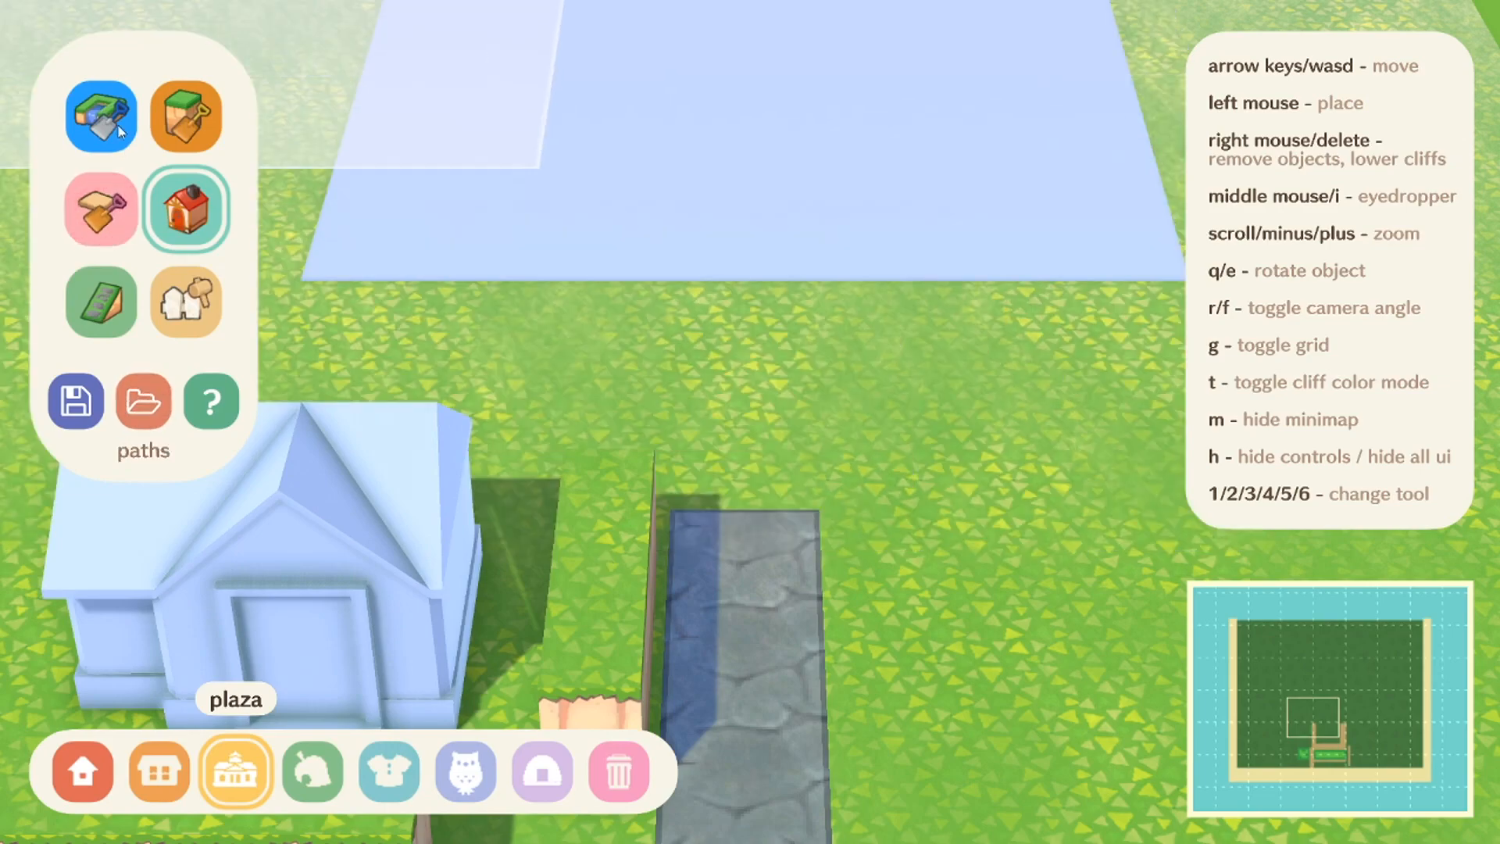
Step: Try to place another building on the back part of the new plaza
key("w")
left_click(160, 772)
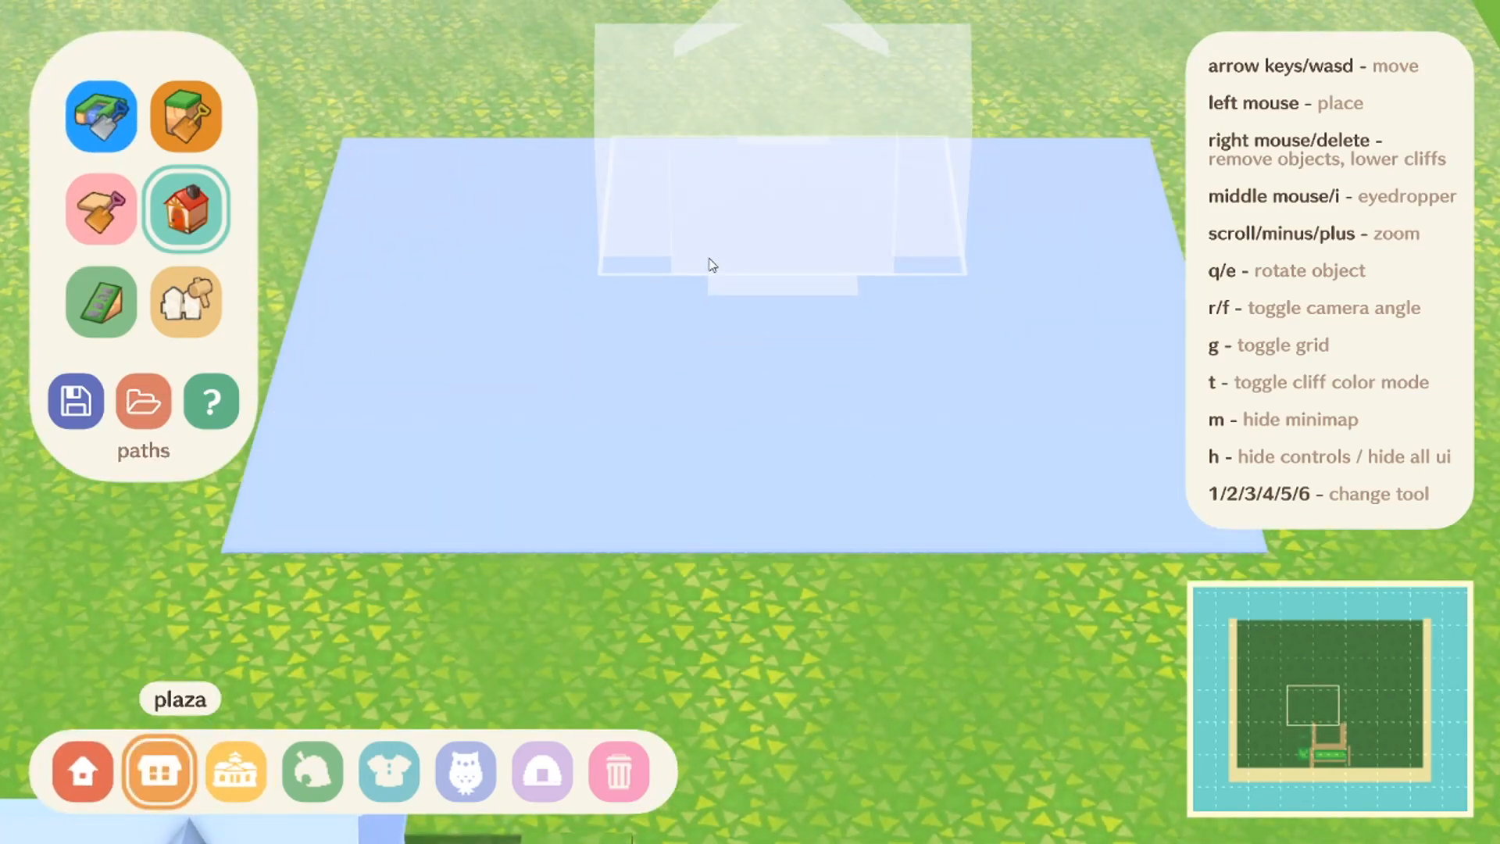
left_click(707, 261)
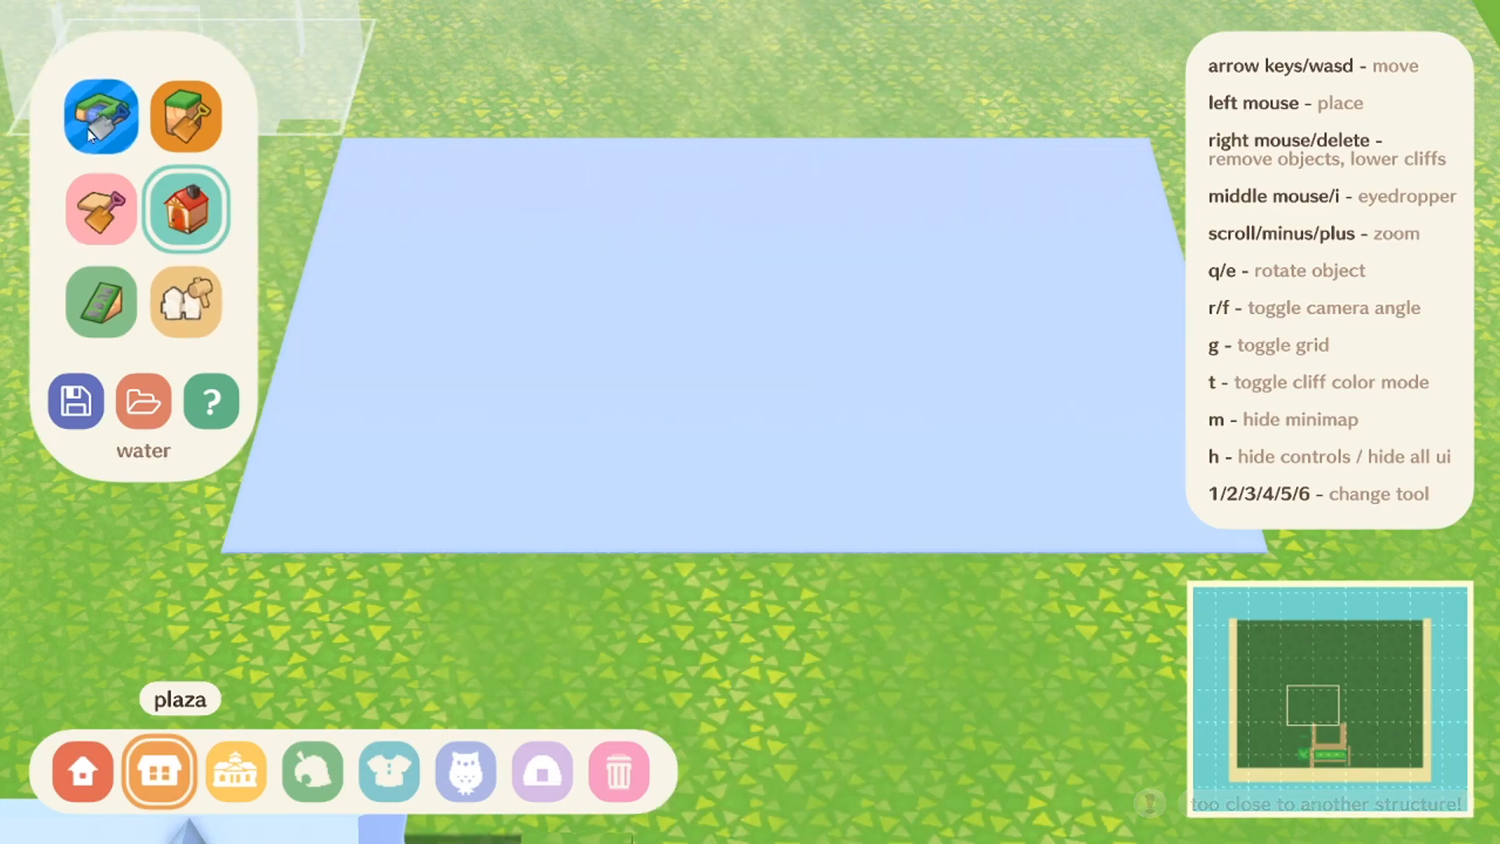
left_click(207, 125)
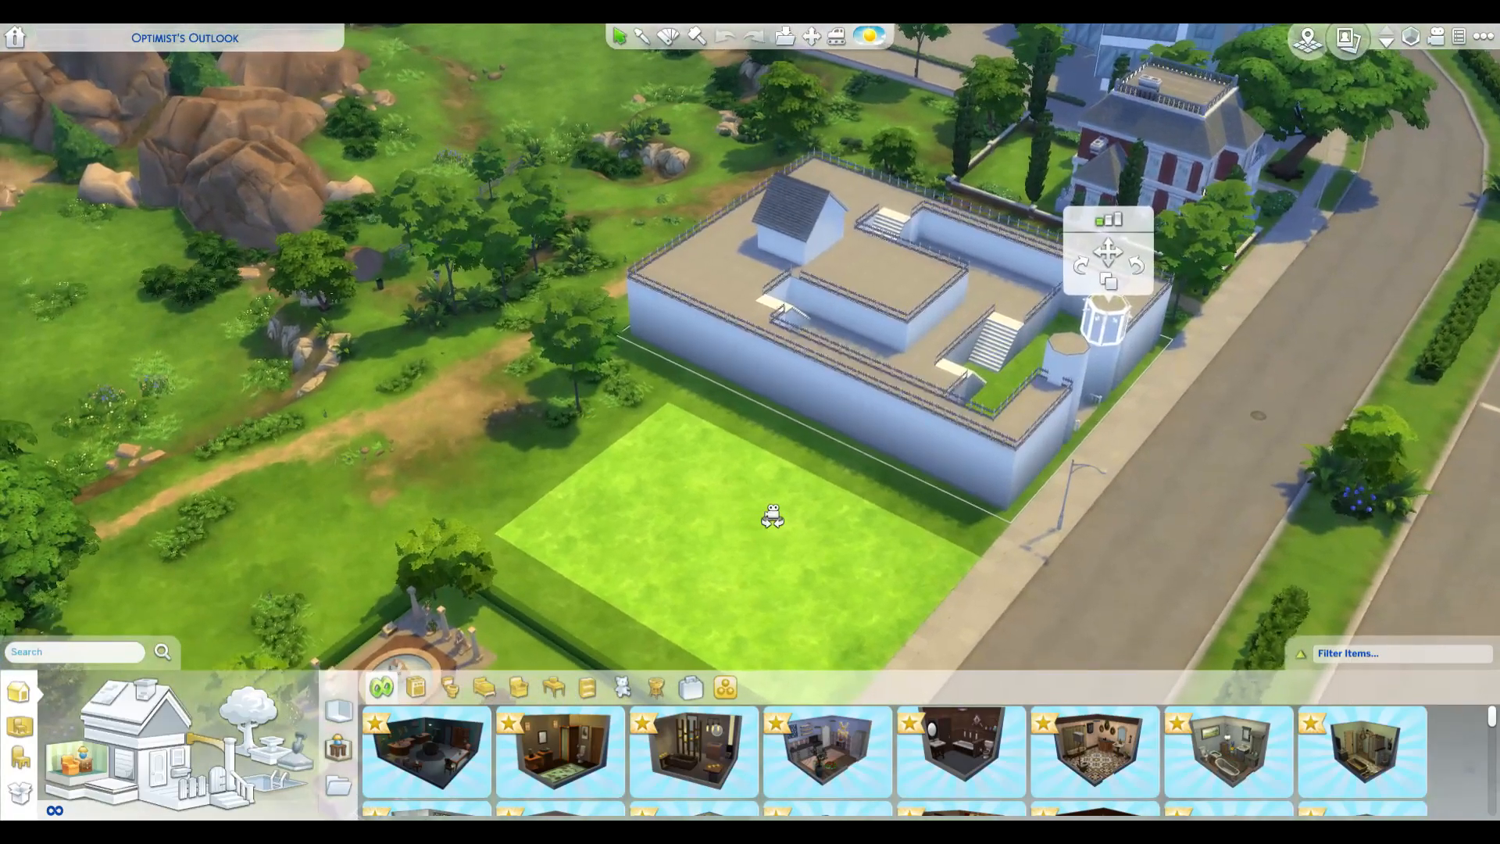
Step: Switch to The Sims 4 and examine the castle-like build, its terraces, stairs and entrance towers from the front and side
key("e")
scroll(752, 509, "up", 3)
left_click(752, 508)
scroll(606, 469, "down", 2)
key("d")
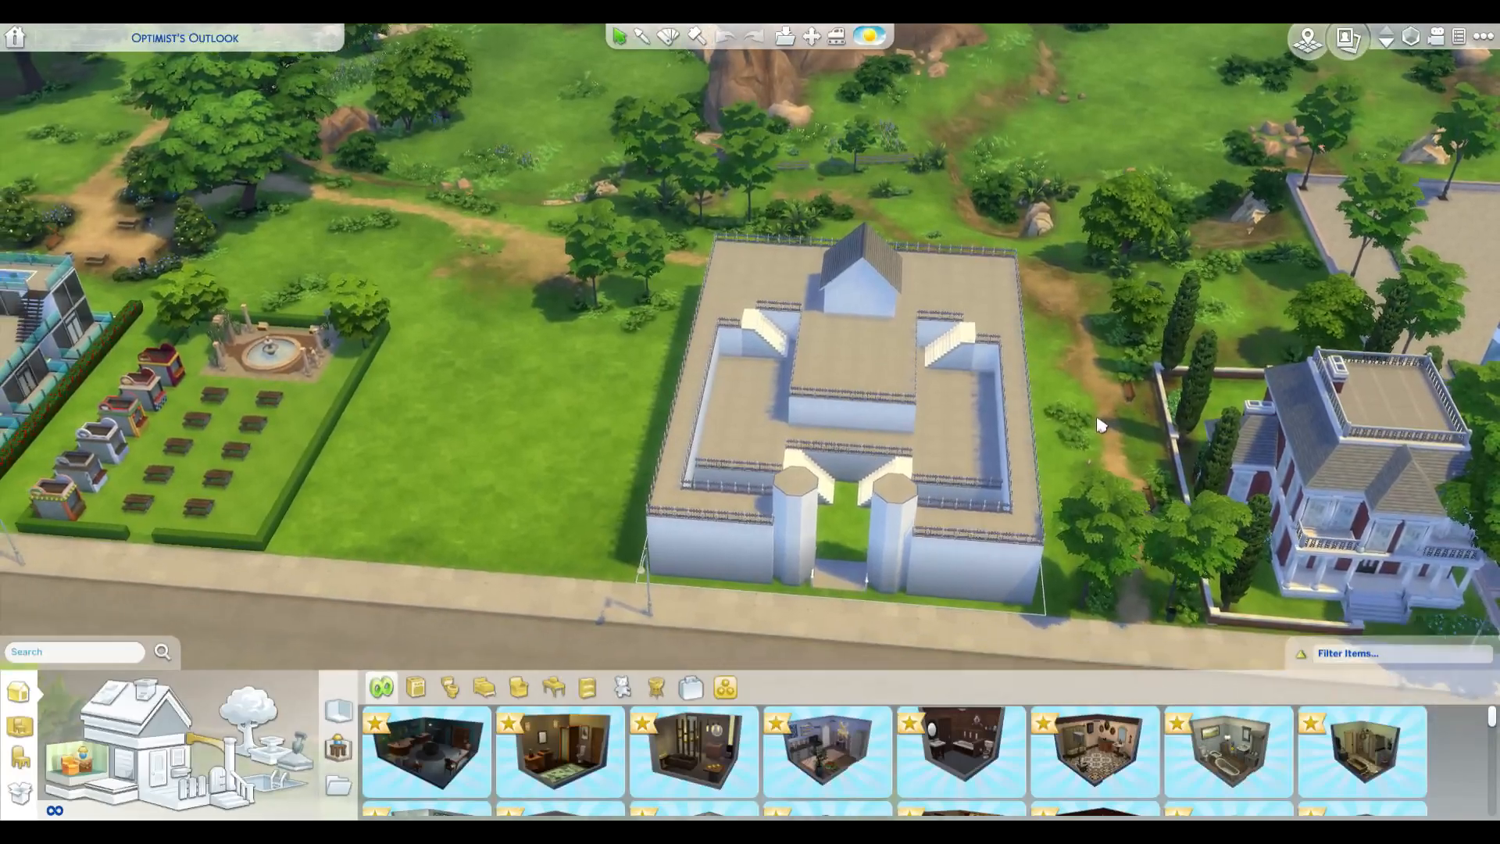
scroll(1100, 426, "up", 3)
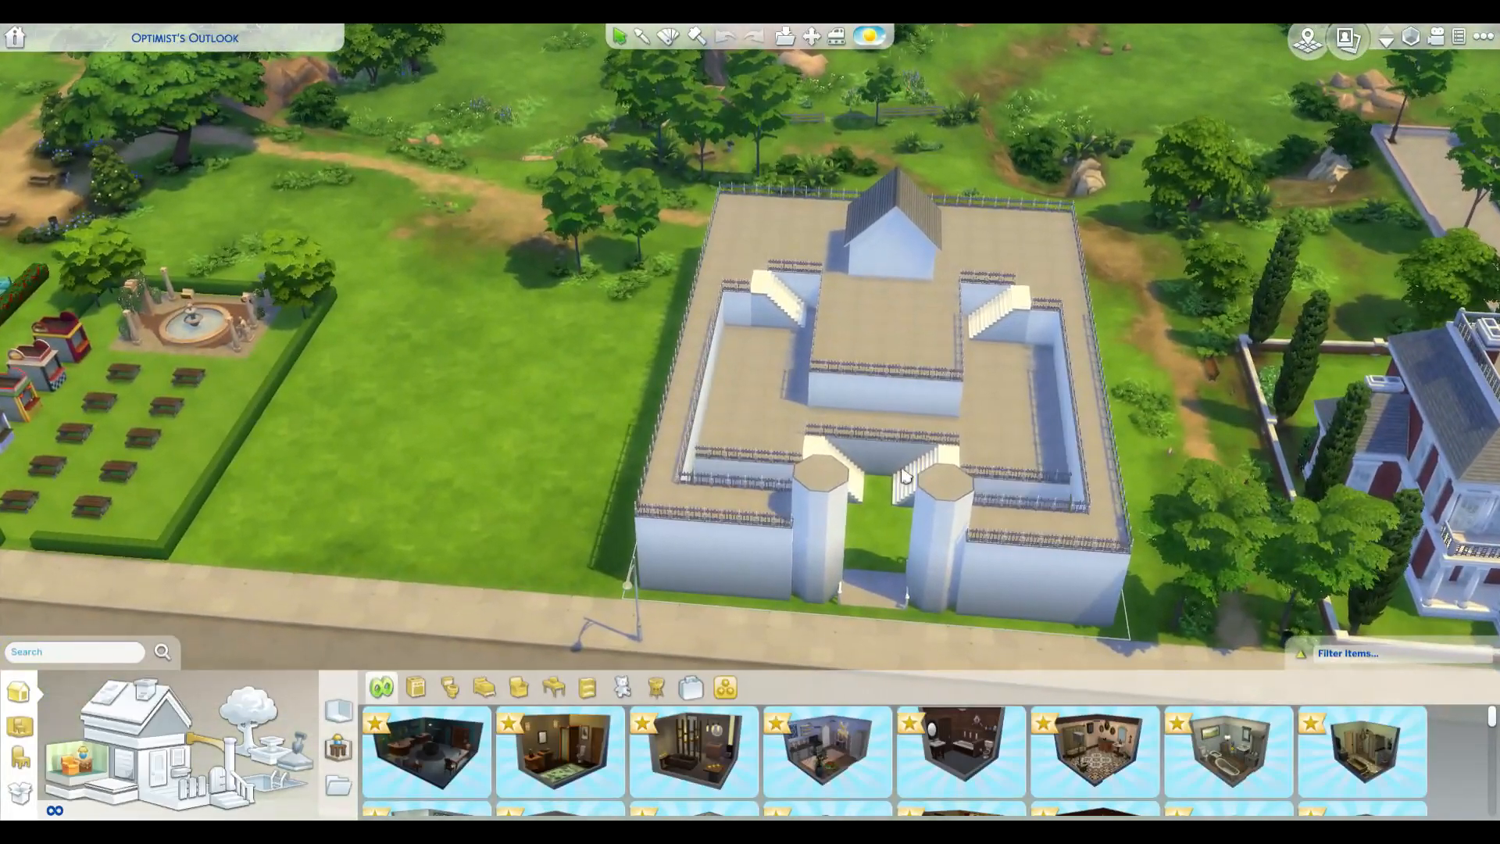
middle_click(605, 397)
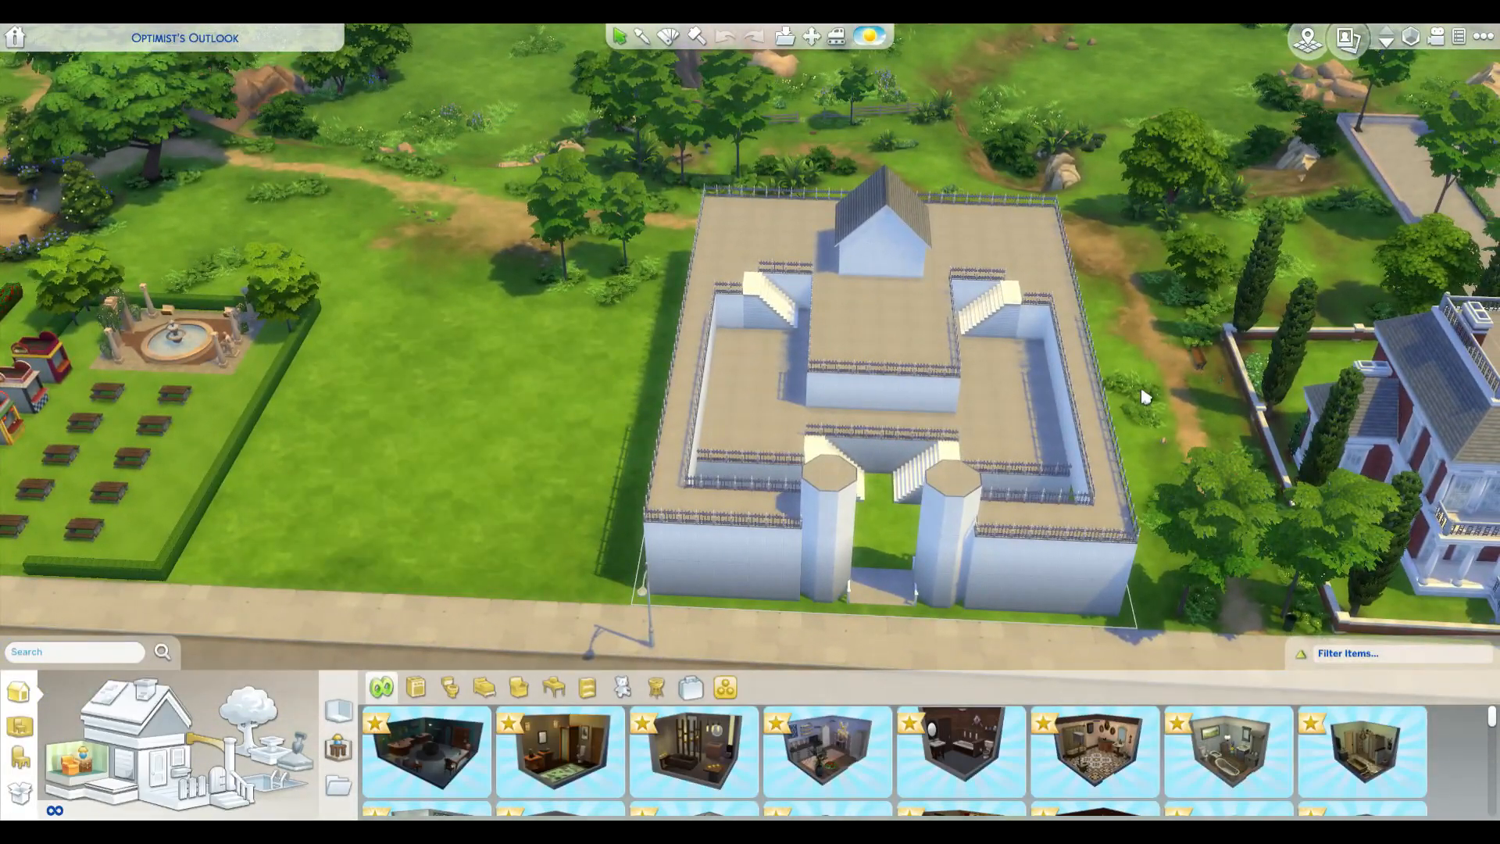
key("d")
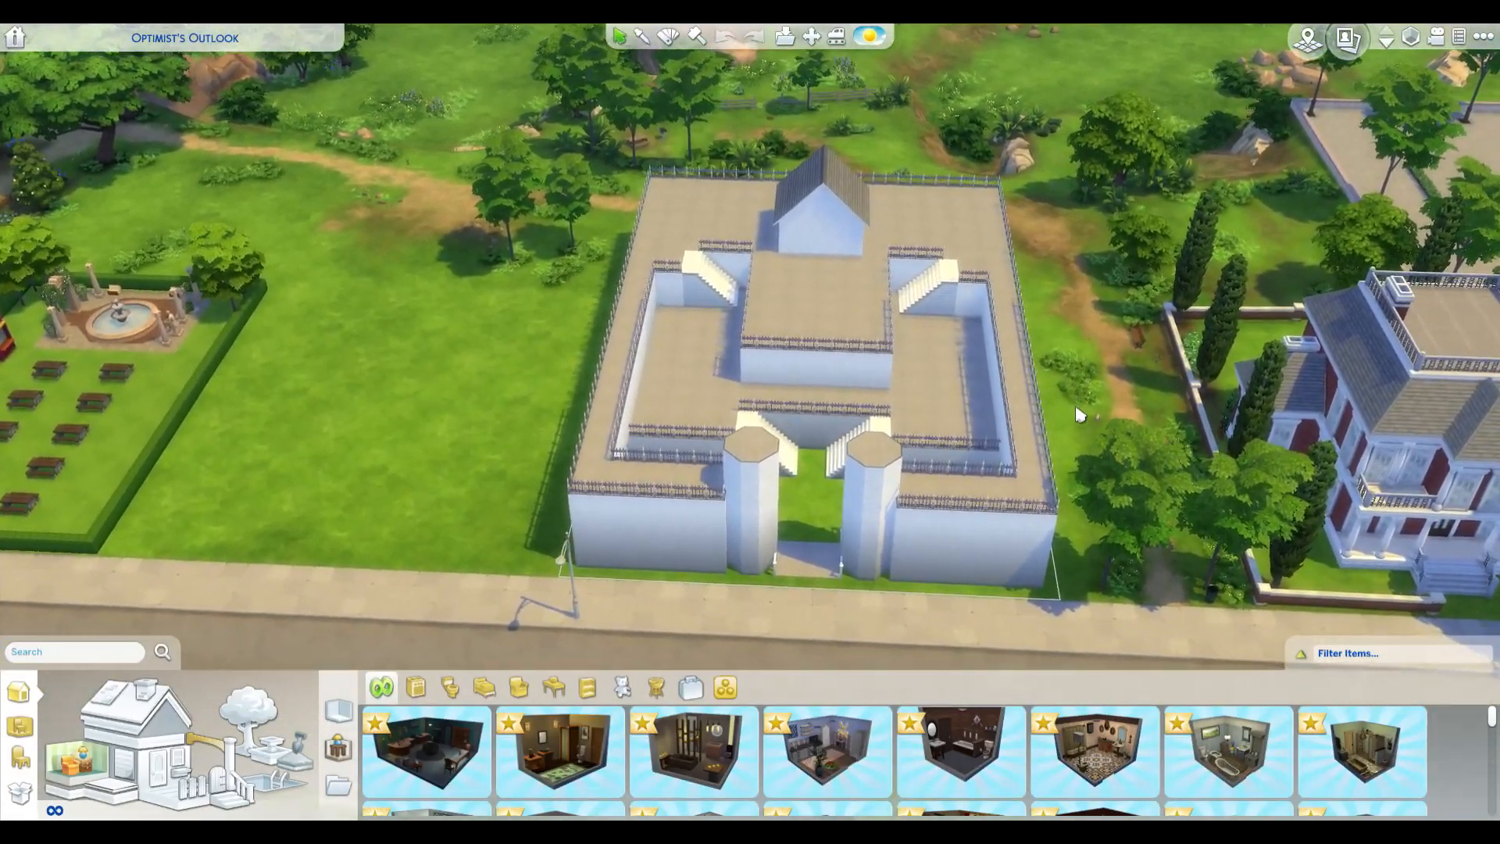
scroll(1080, 414, "up", 3)
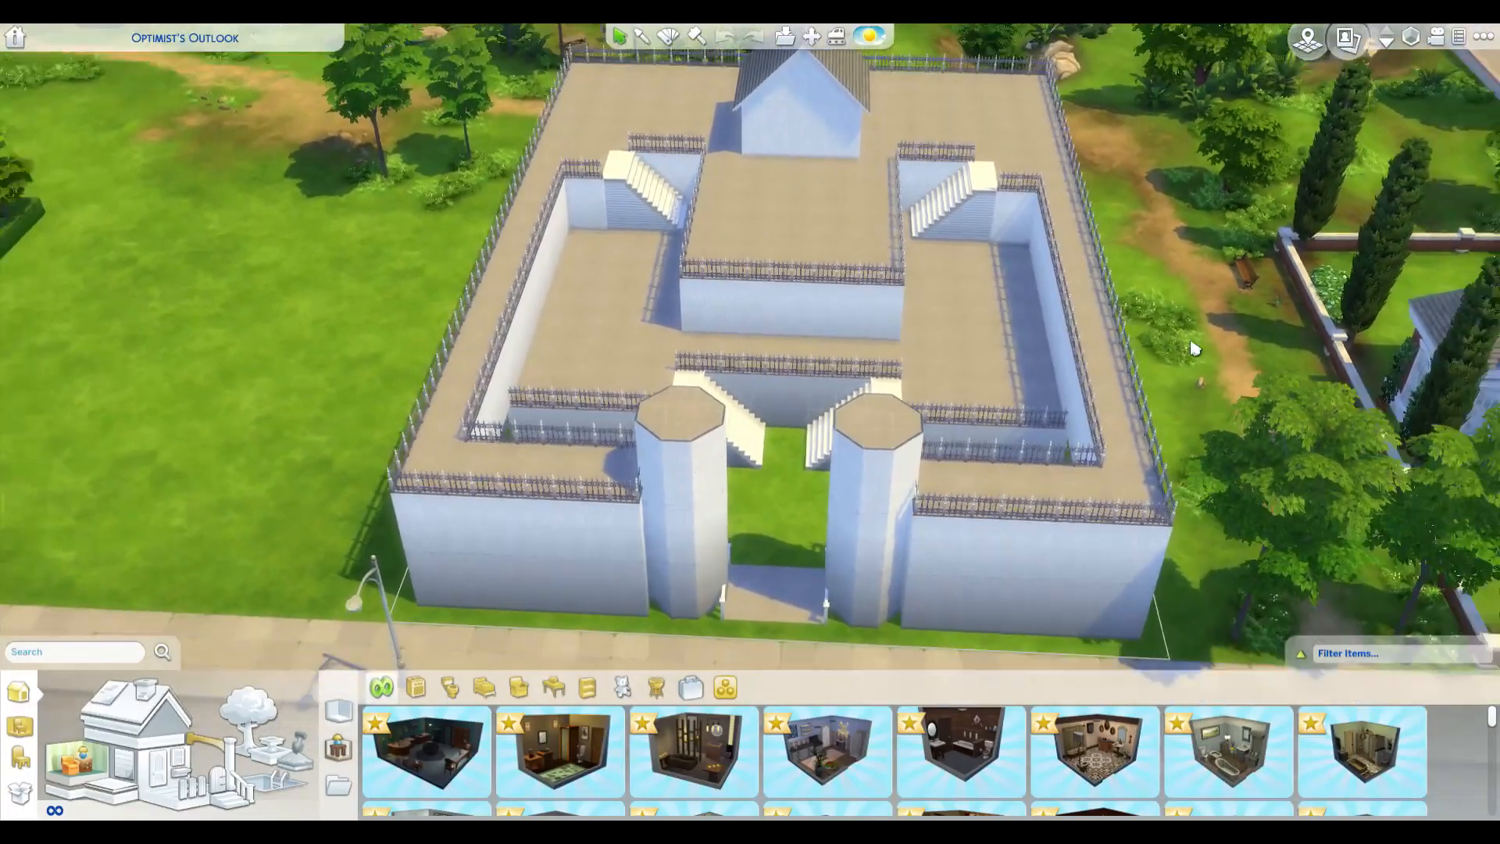
scroll(1193, 348, "down", 3)
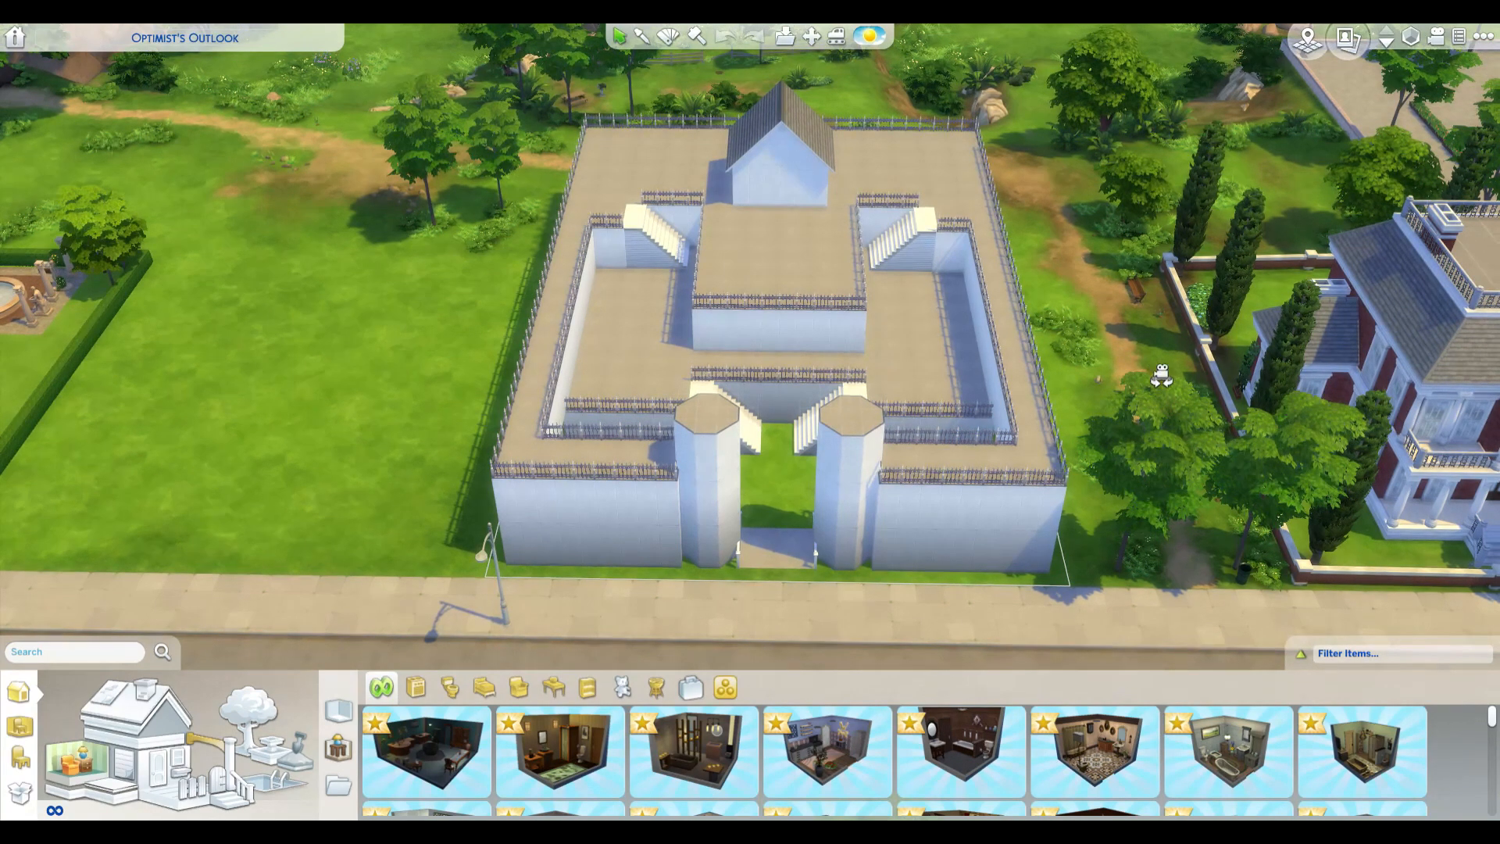
scroll(1164, 372, "up", 3)
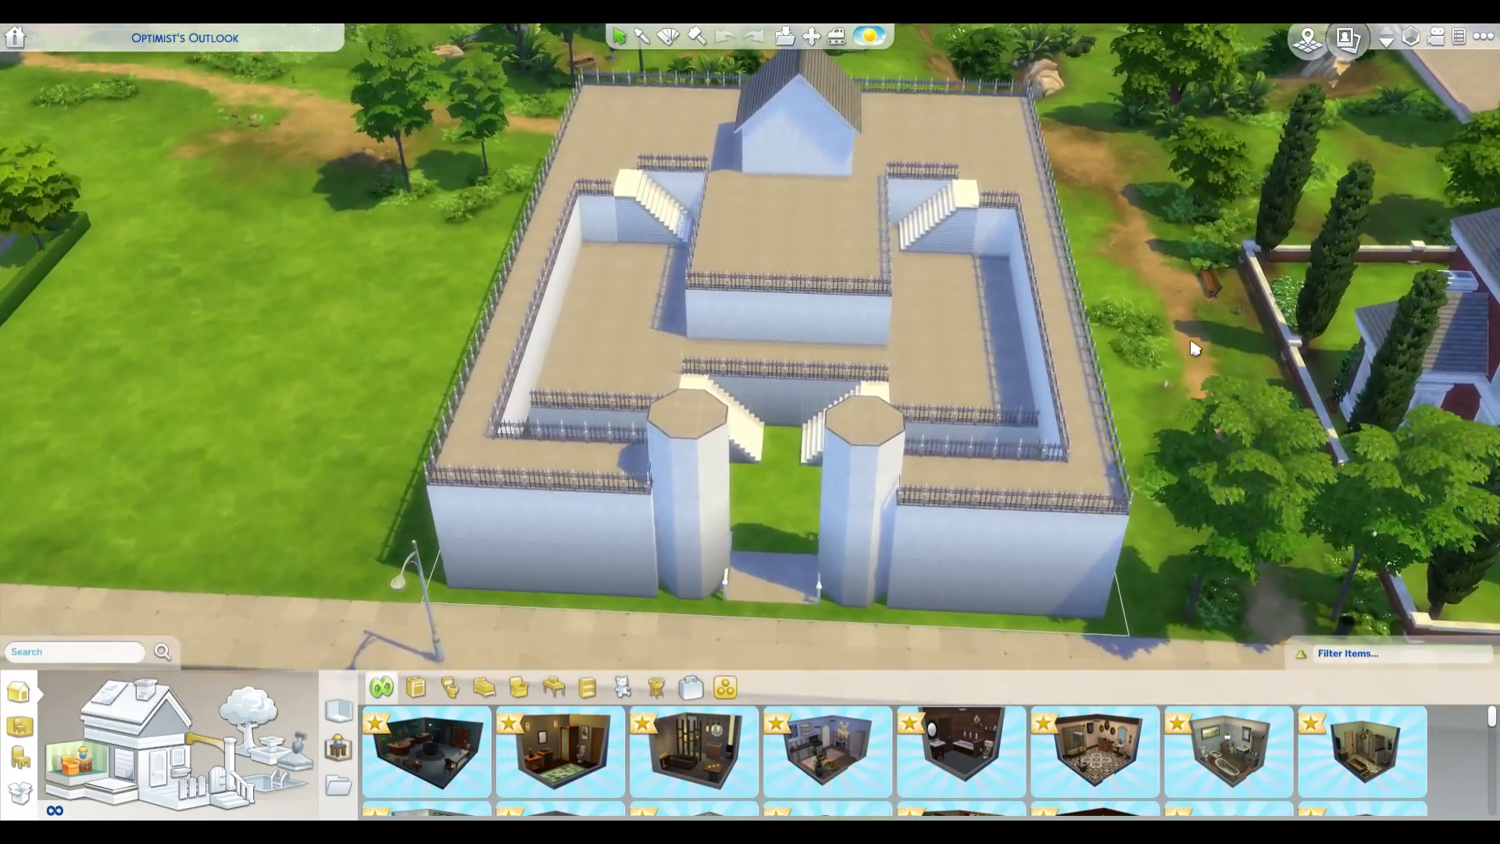
scroll(1198, 341, "up", 1)
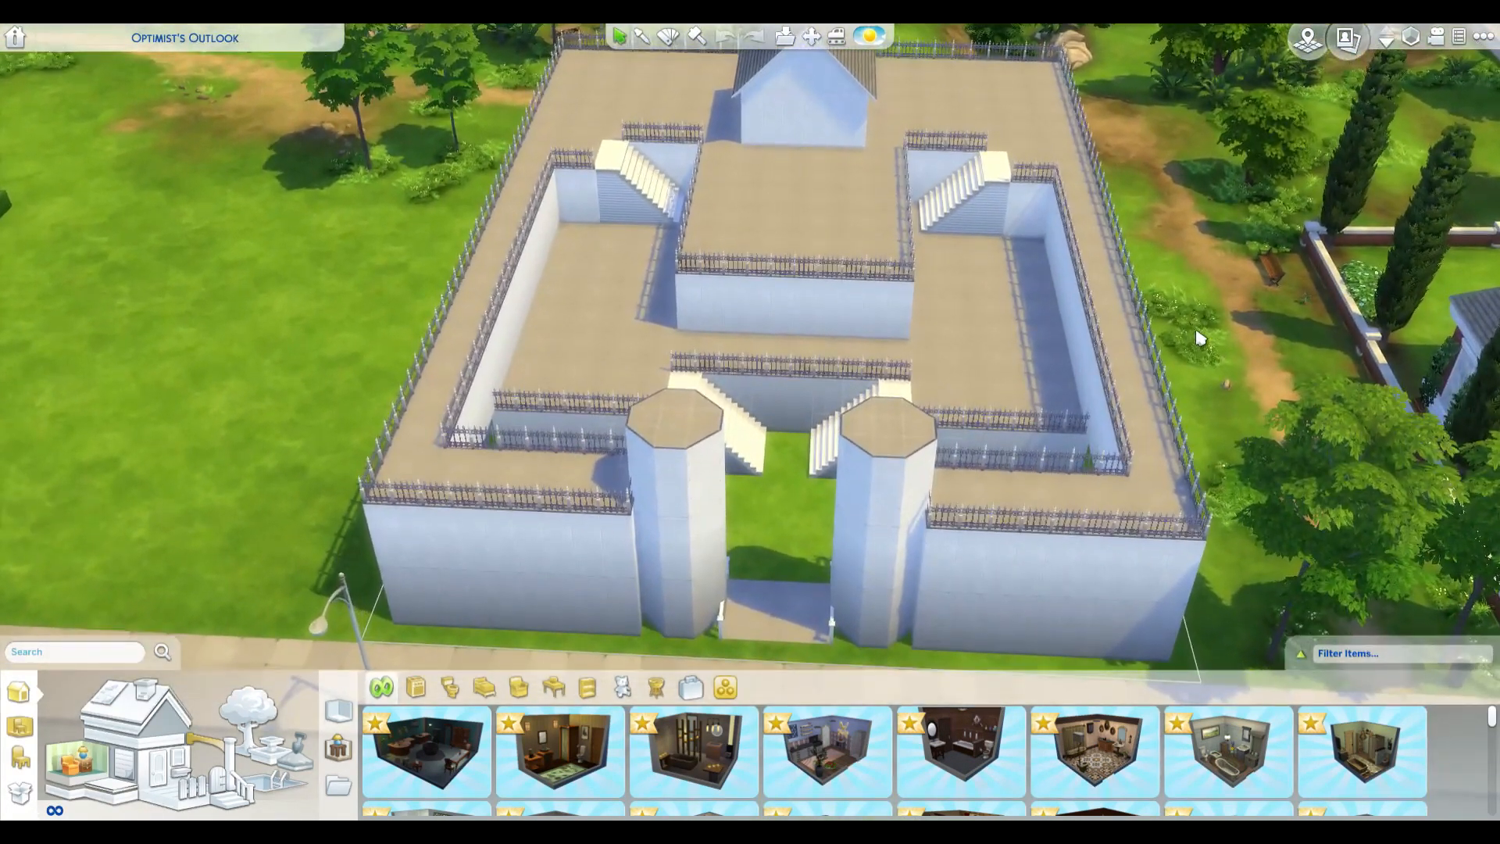
key("a")
scroll(1133, 411, "down", 3)
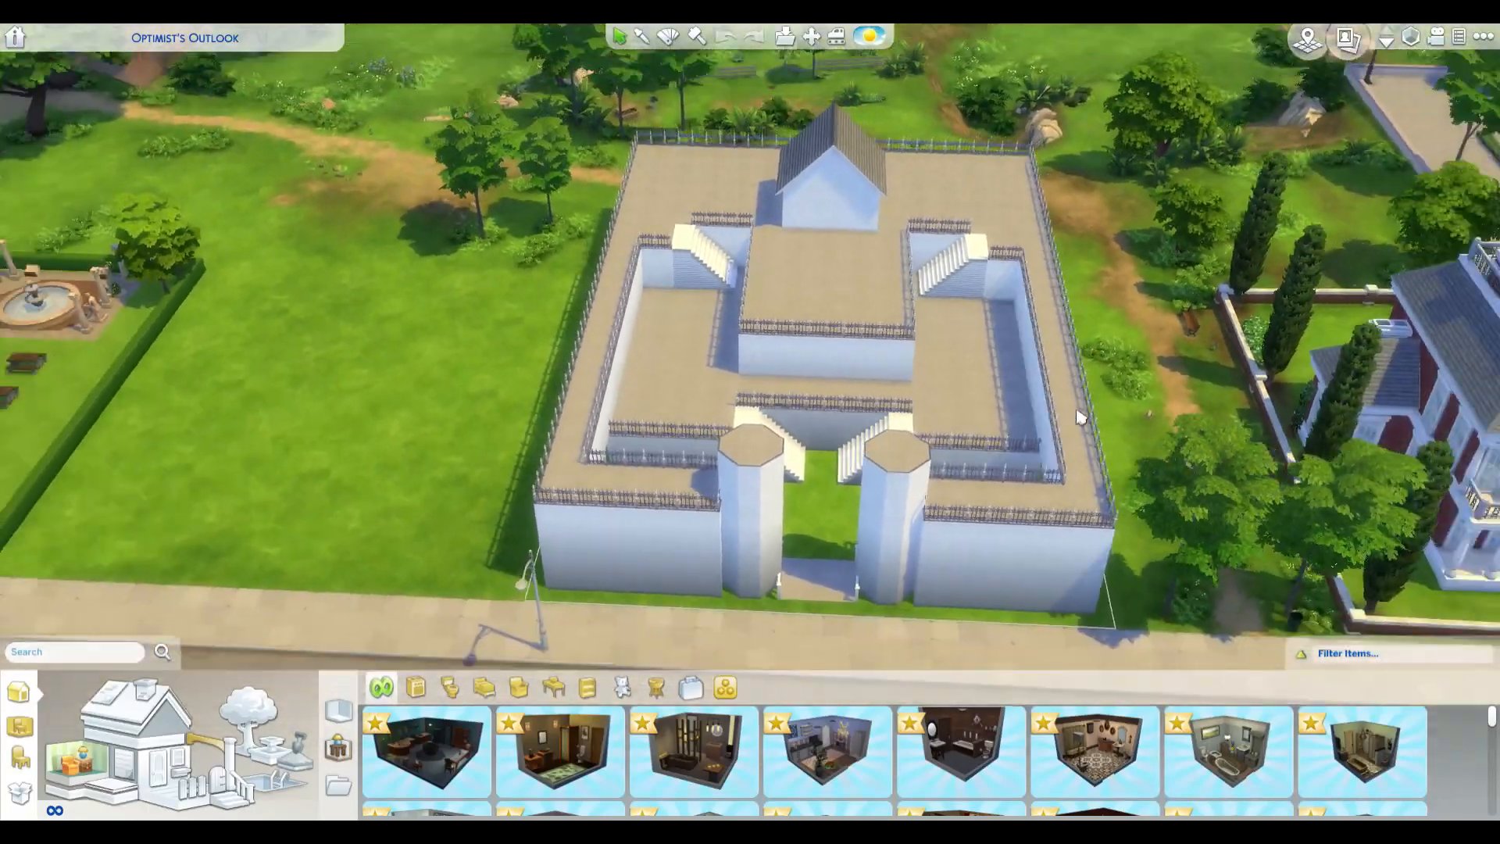
scroll(1082, 399, "down", 3)
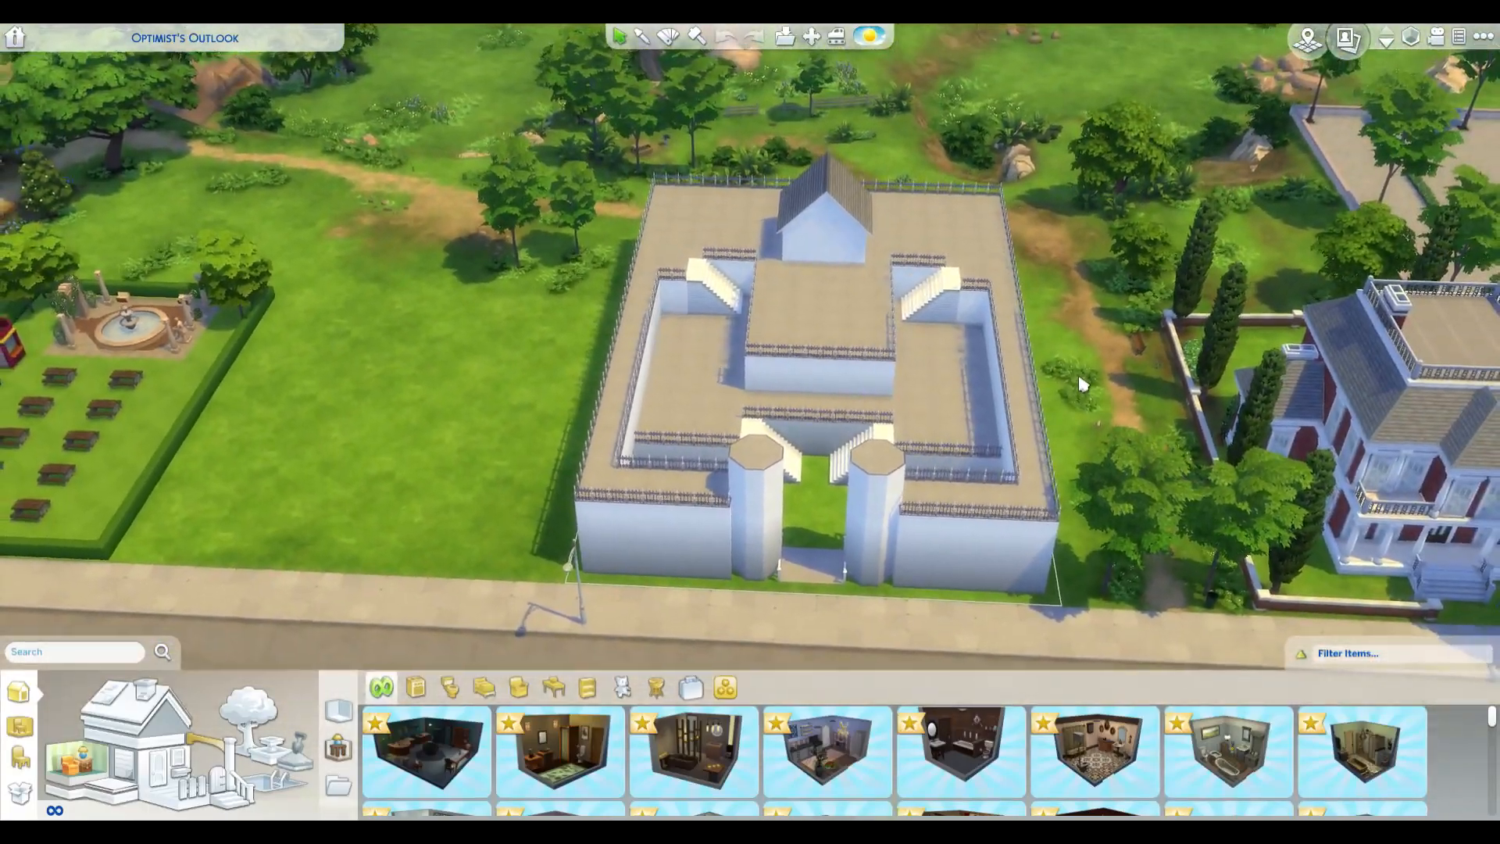
key("a")
scroll(1138, 392, "up", 1)
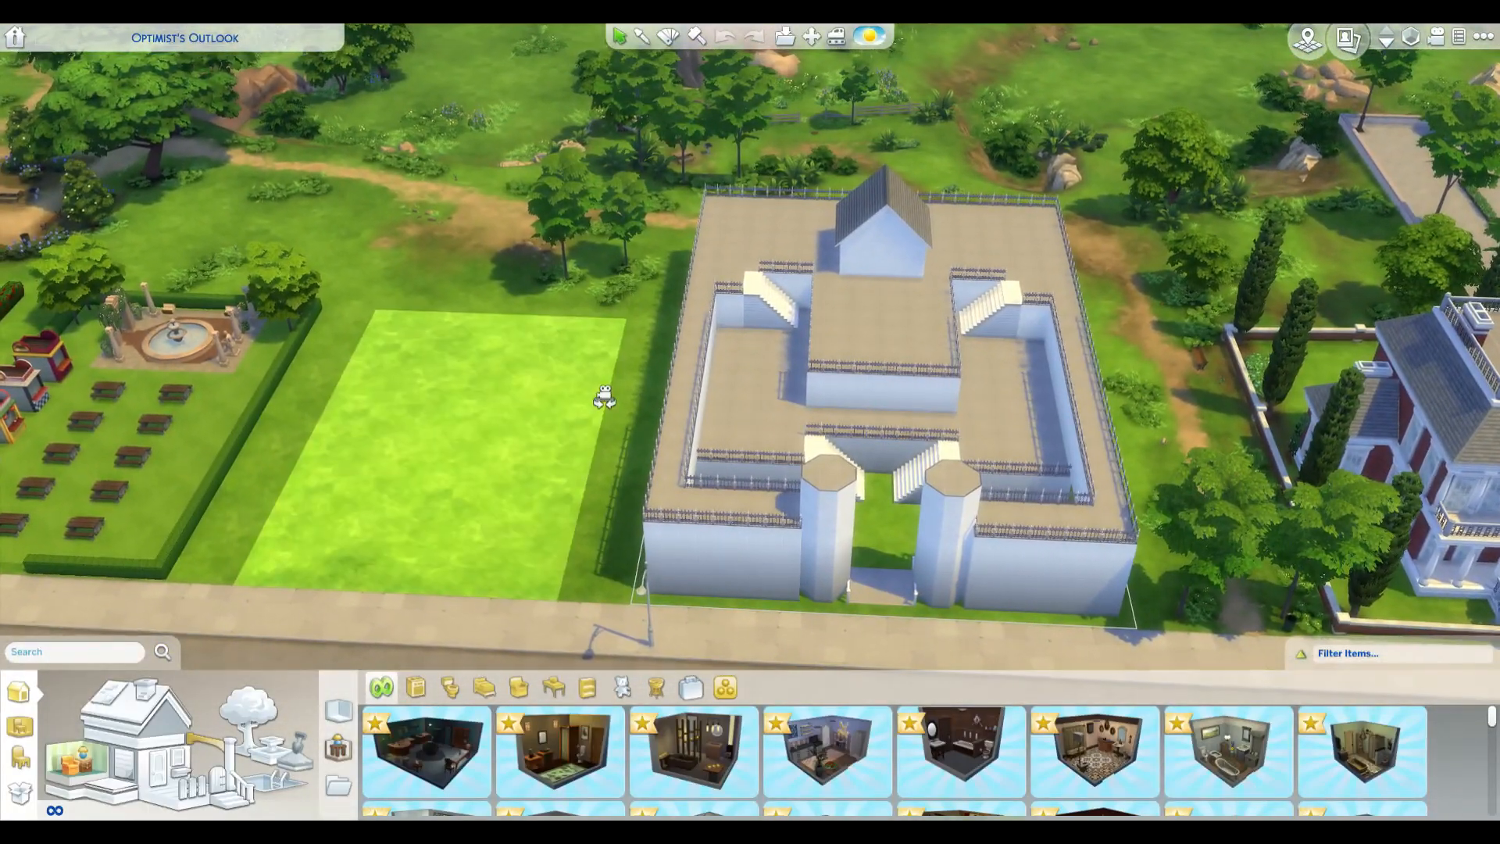
scroll(604, 399, "down", 2)
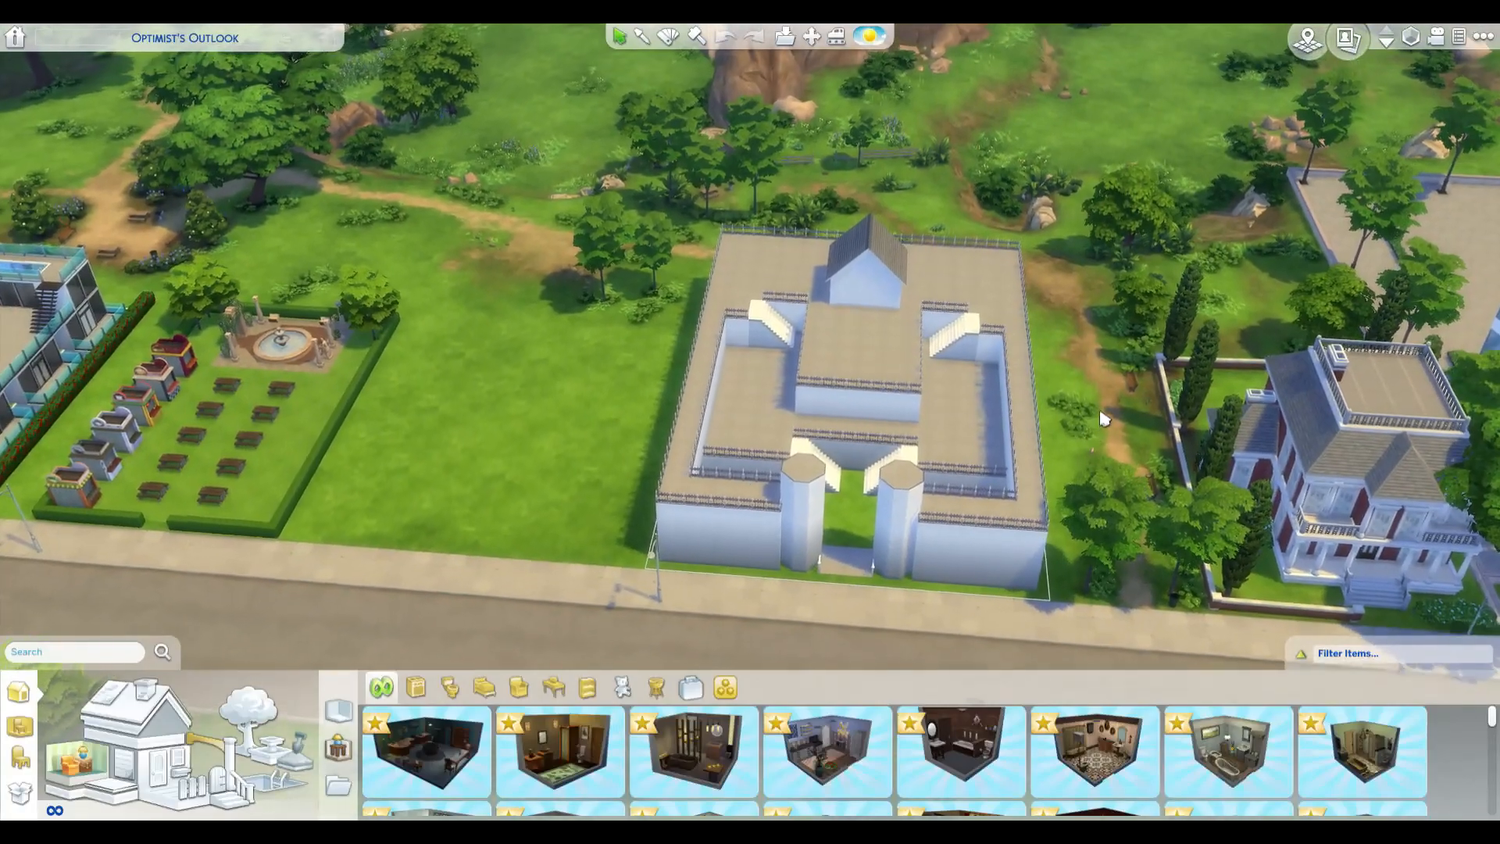
scroll(1098, 438, "up", 1)
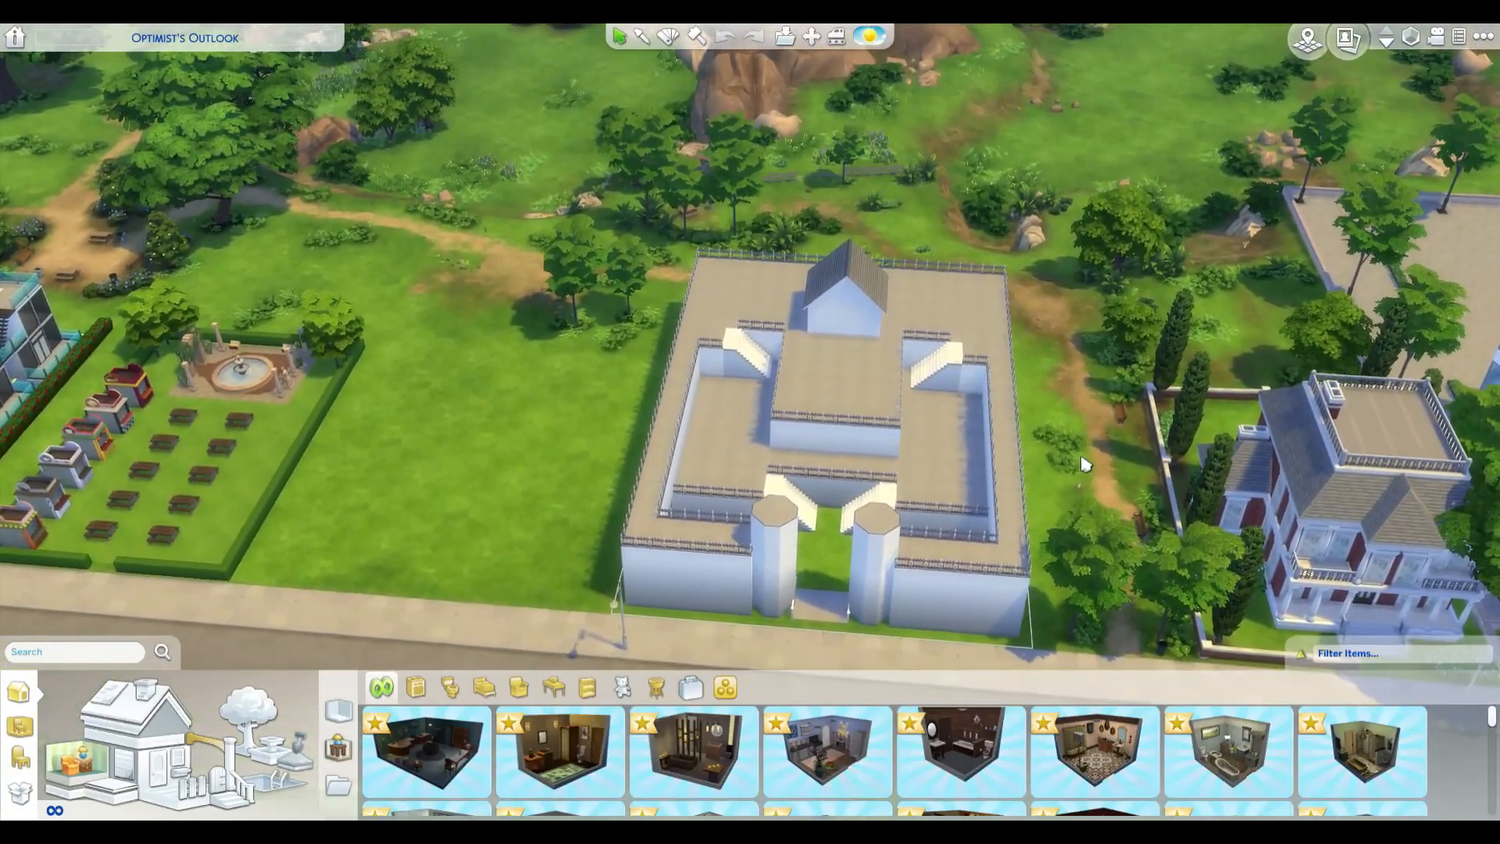
Step: Select one of the octagonal towers at the castle's entrance and view the lot from the side
left_click(877, 510)
key("a")
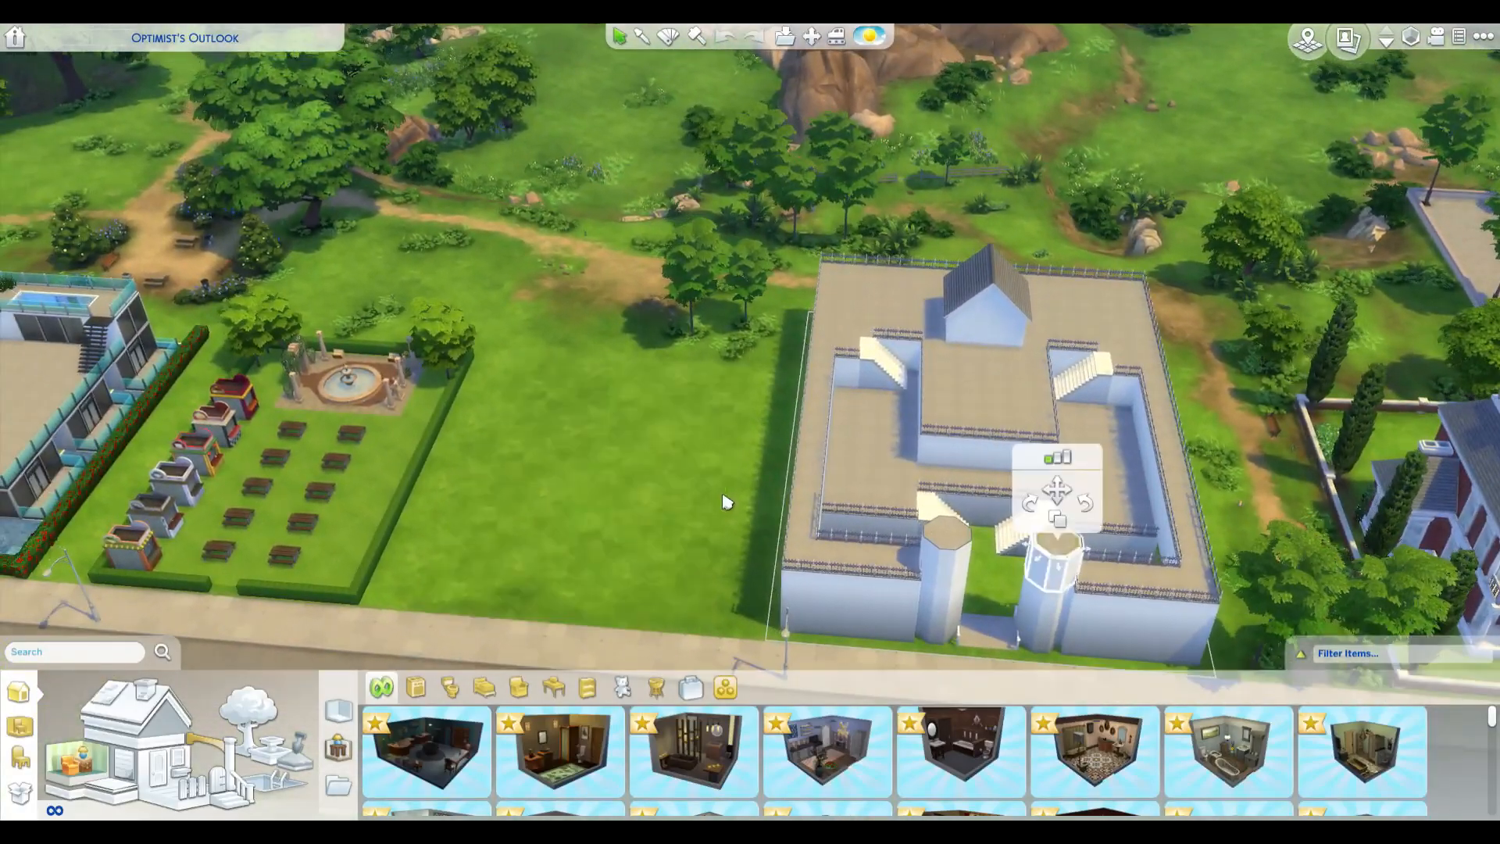
left_click_drag(773, 515, 773, 515)
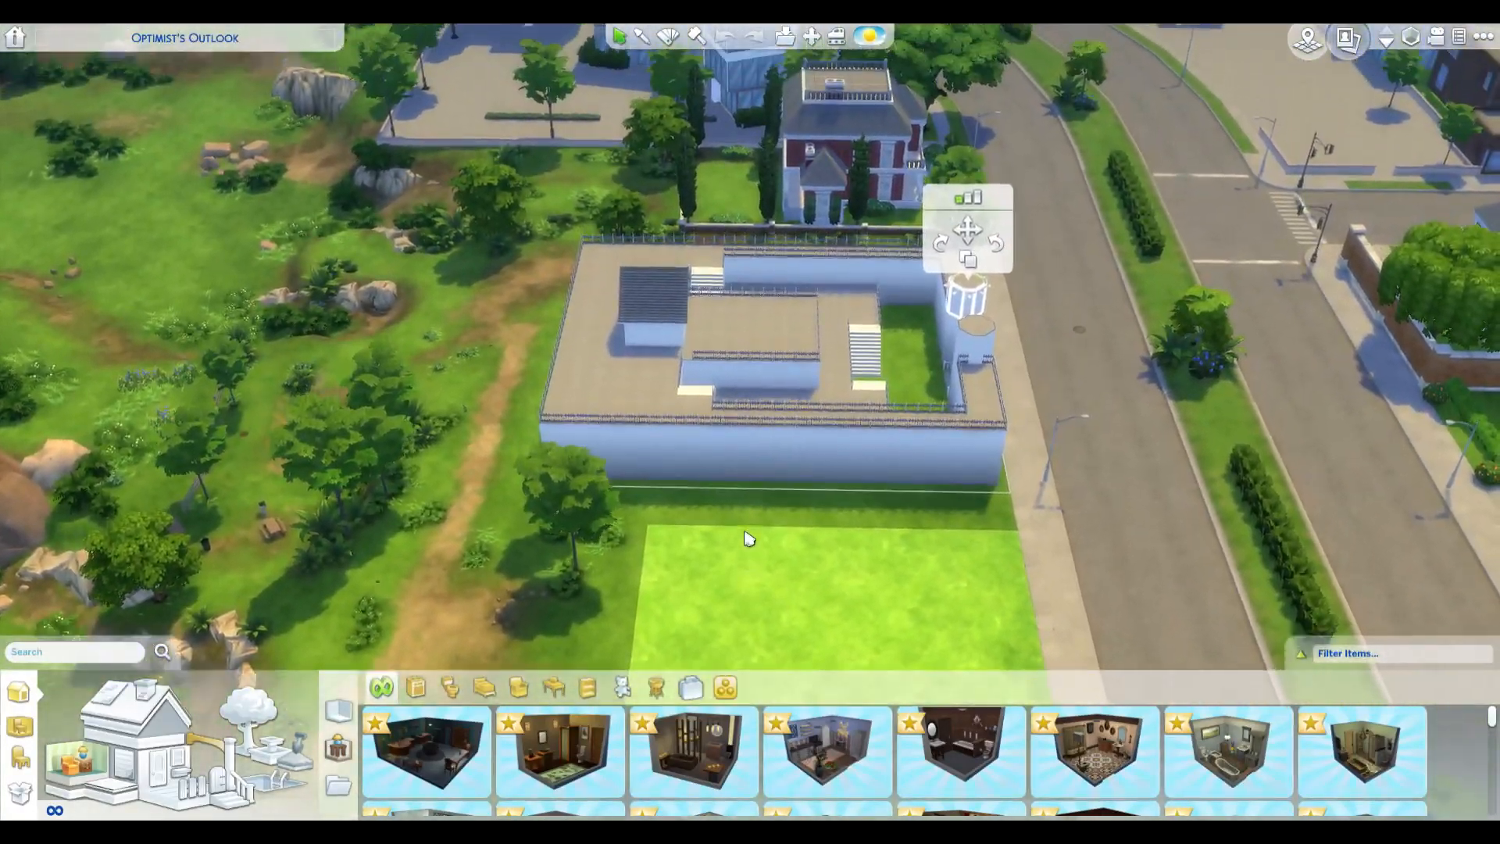